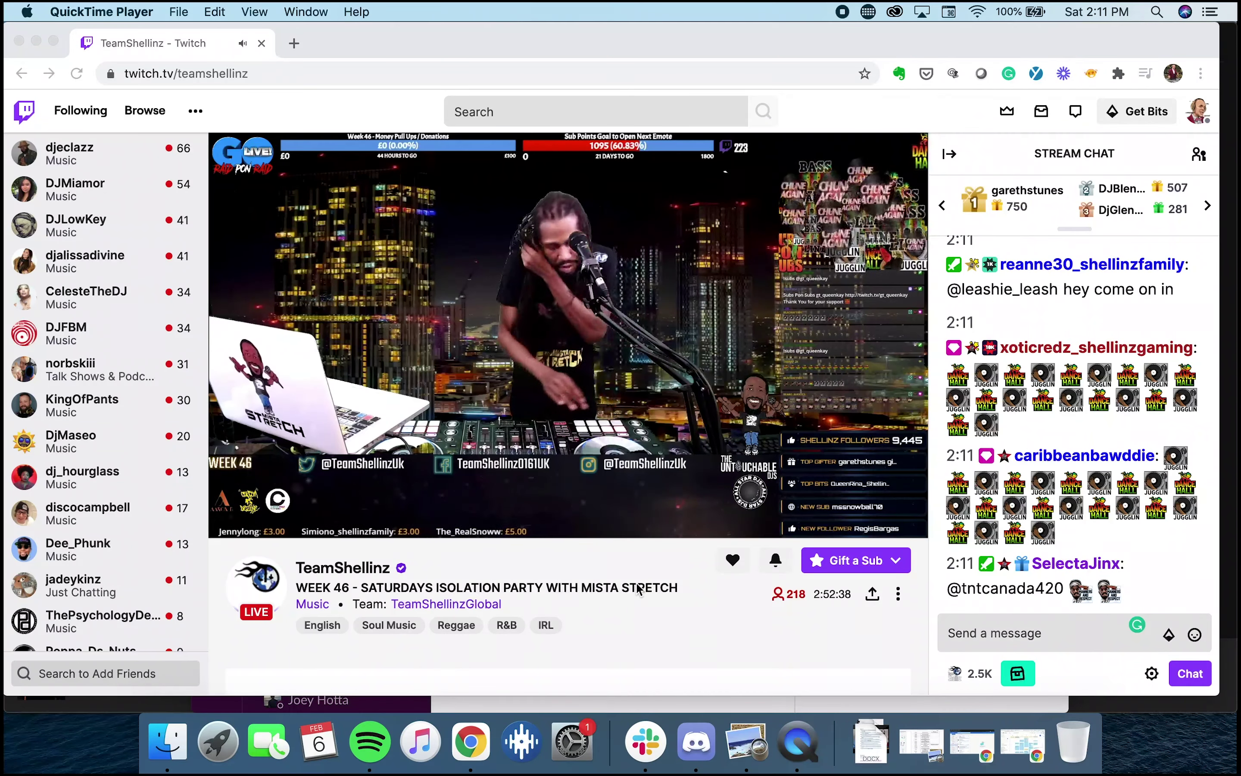
Bring Chrome with the live stream forward and open the channel's Gift a Sub options
{"action": "left_click", "coordinate": [824, 562]}
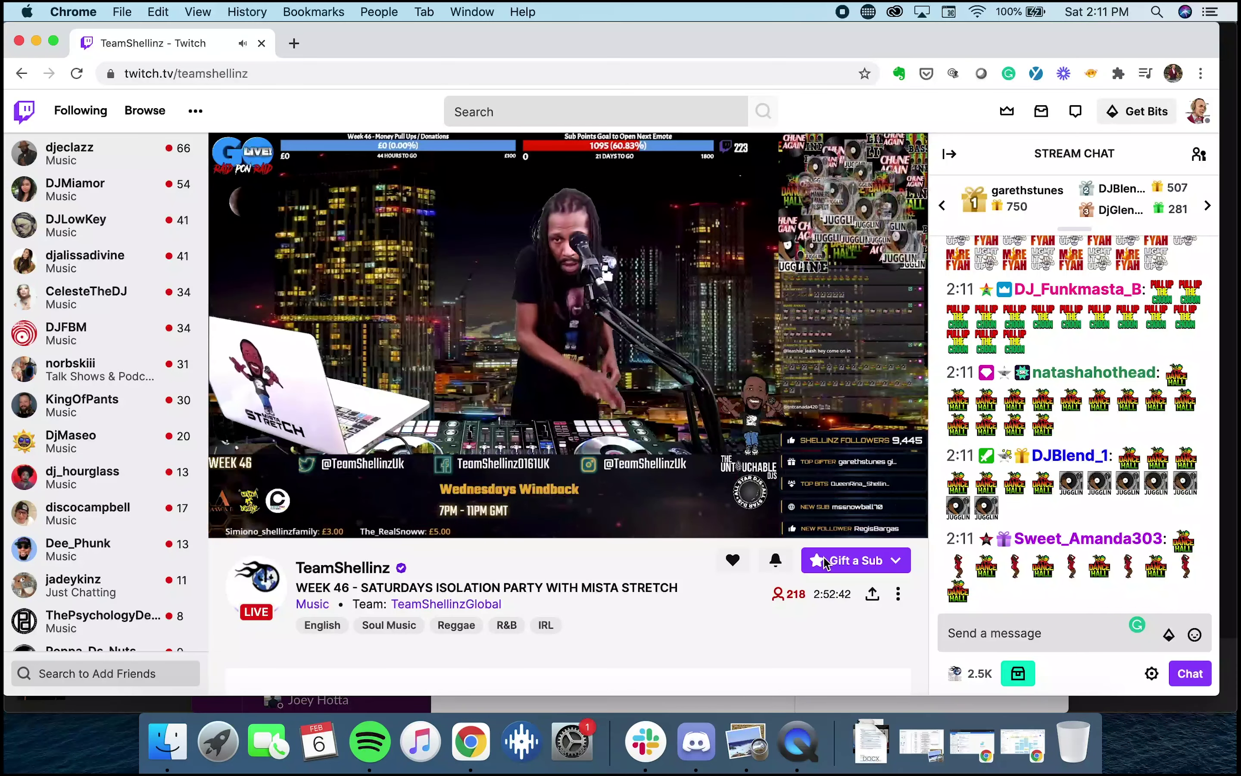
{"action": "left_click", "coordinate": [824, 562]}
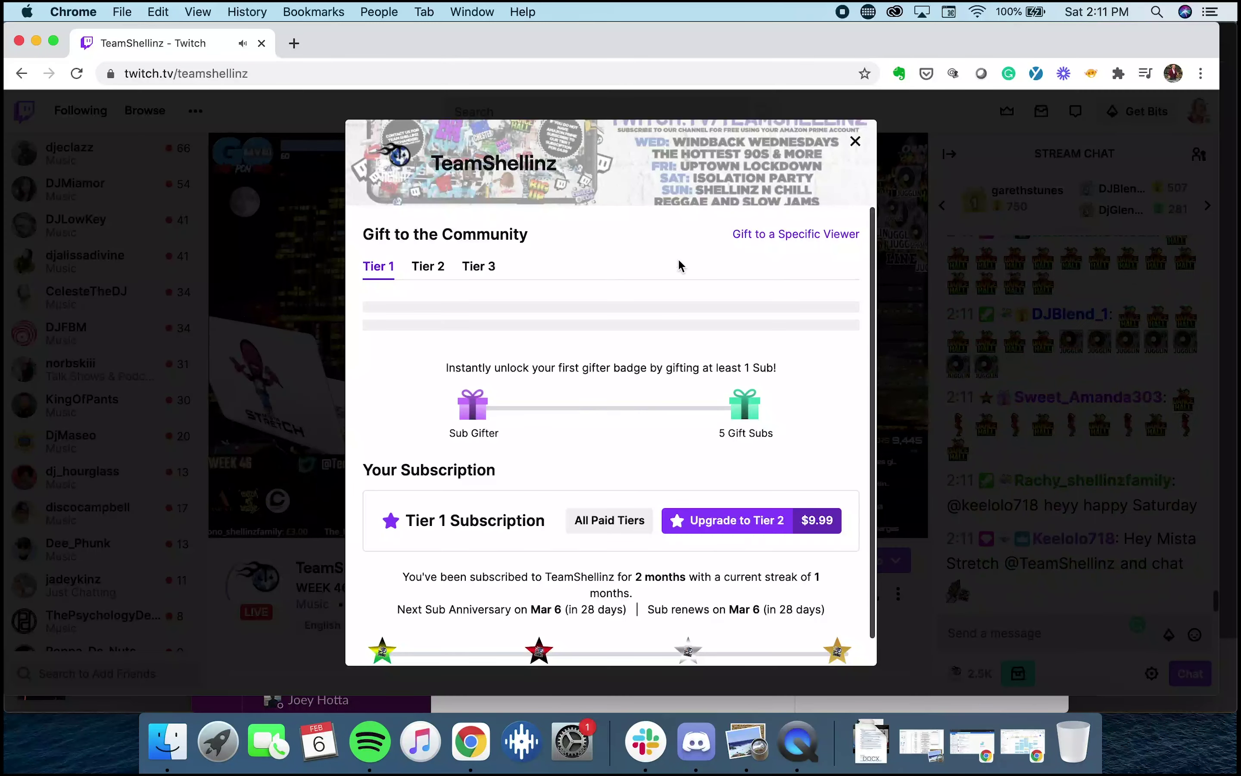
Gift a one-month $4.99 Tier 1 sub to a viewer found by Twitch ID, then dismiss the confirmation
{"action": "left_click", "coordinate": [762, 235]}
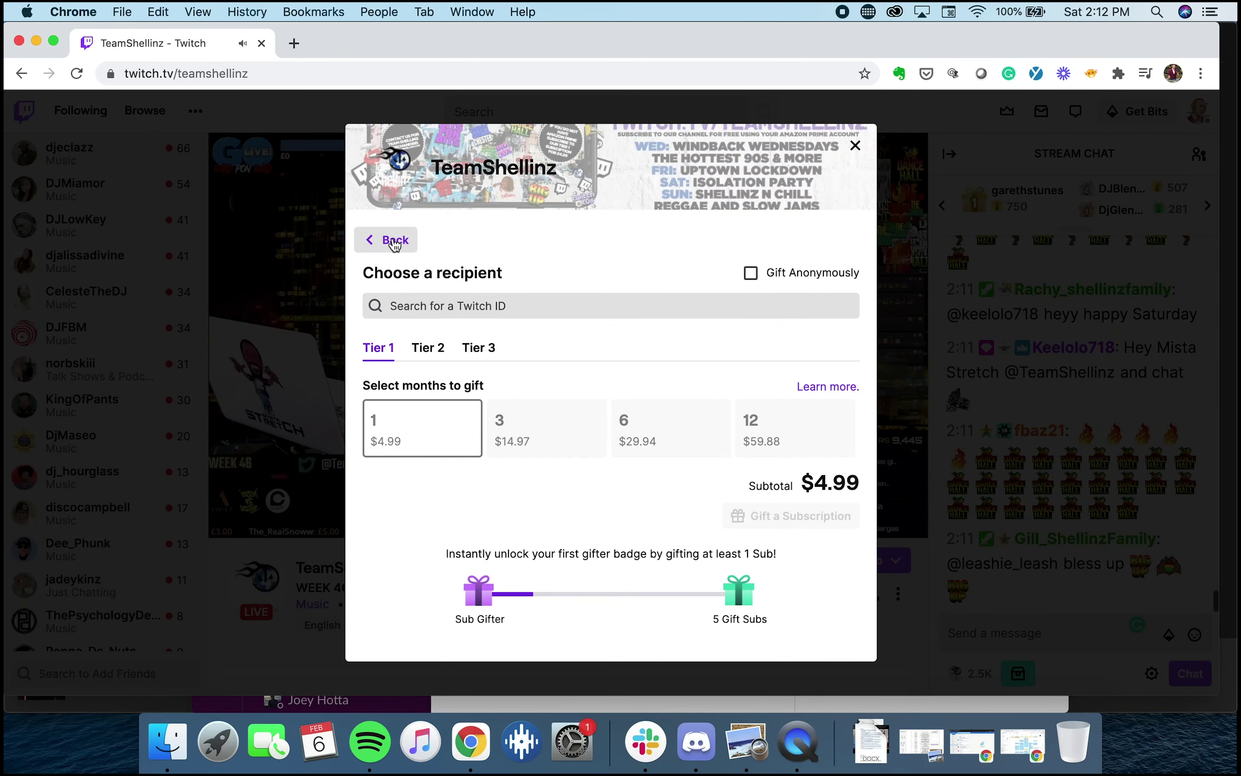
{"action": "left_click", "coordinate": [379, 240]}
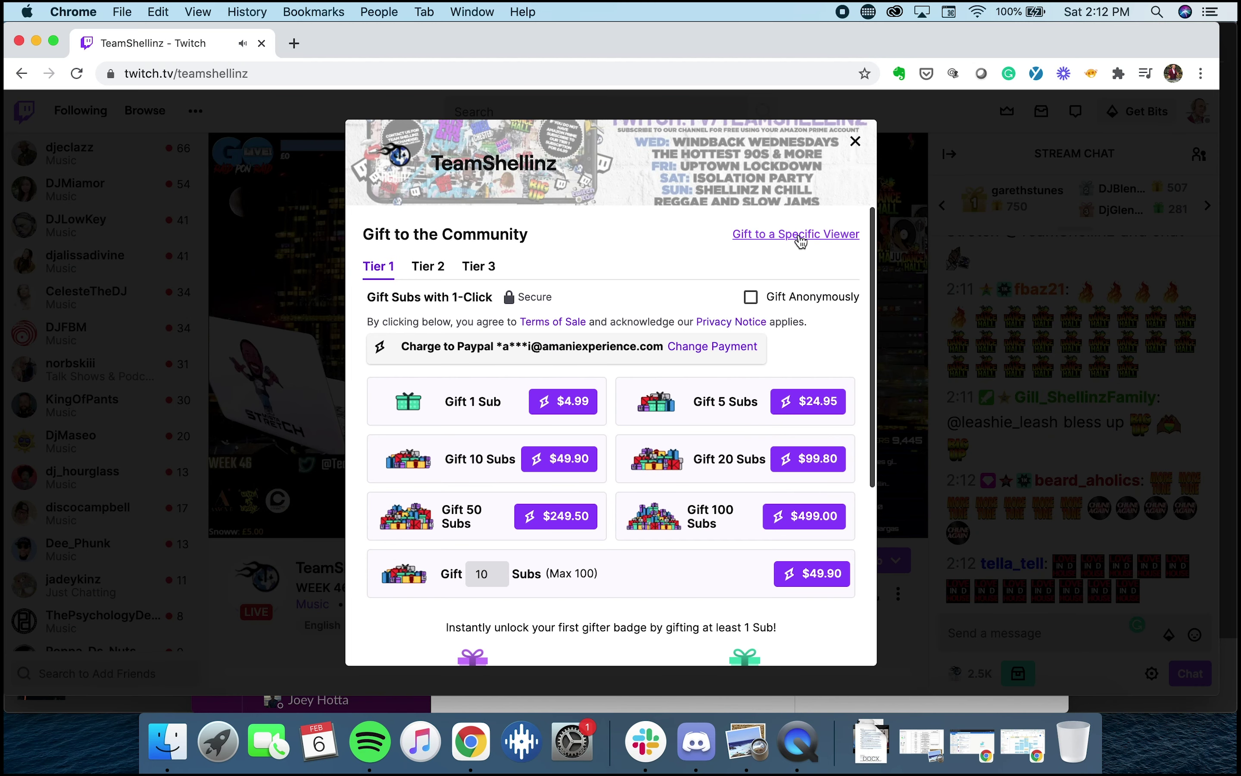
{"action": "left_click", "coordinate": [799, 235]}
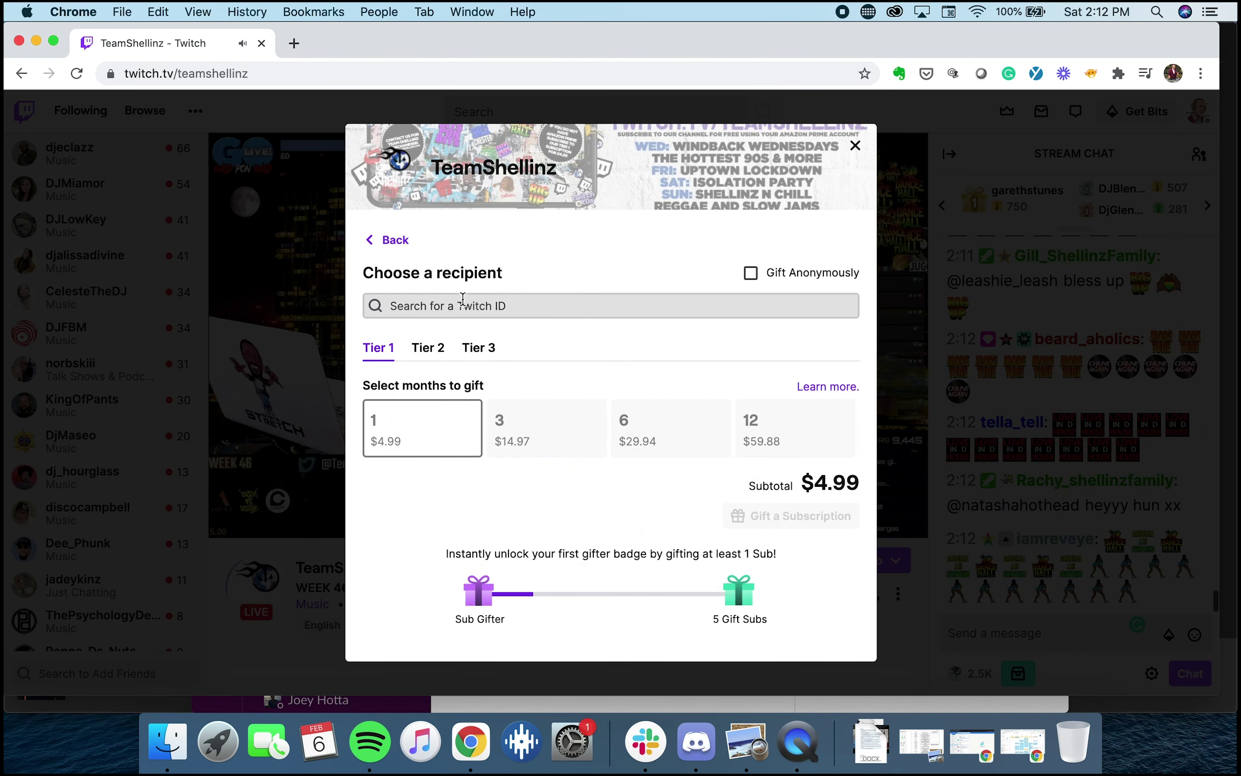
{"action": "type", "text": "Songbyr"}
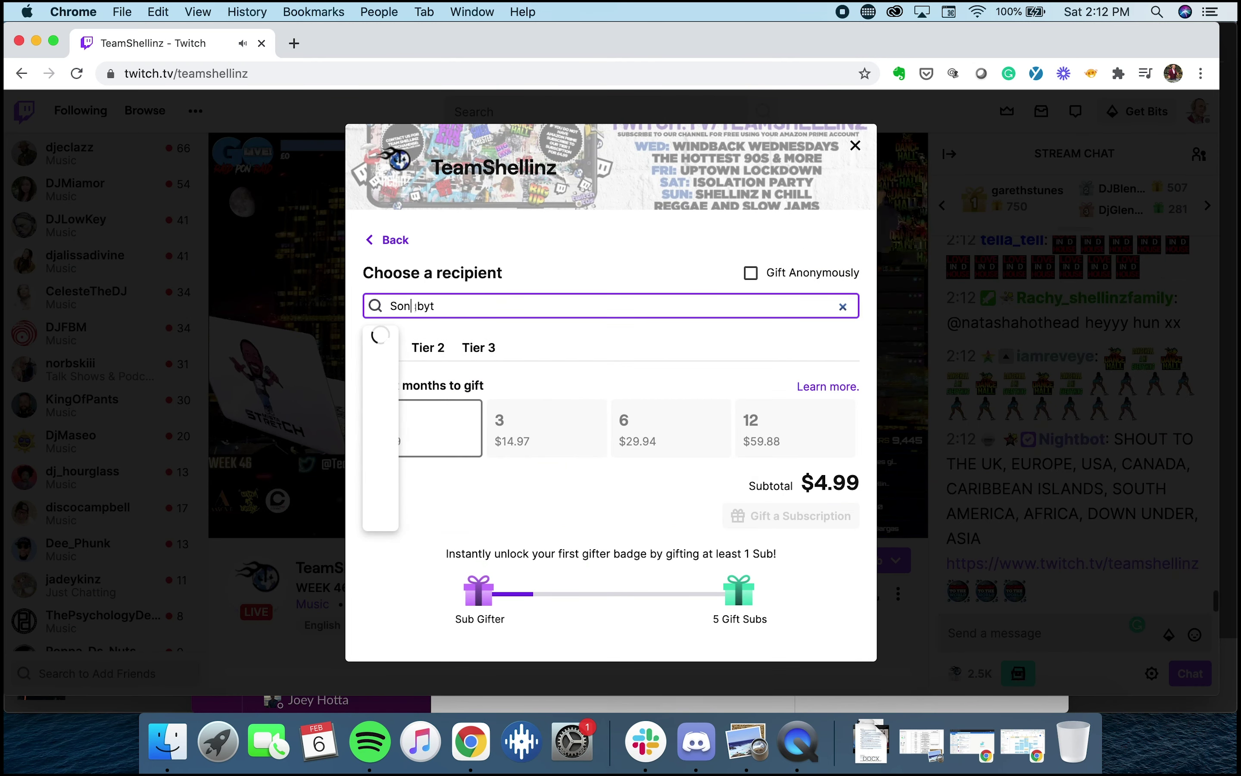
{"action": "type", "text": "d"}
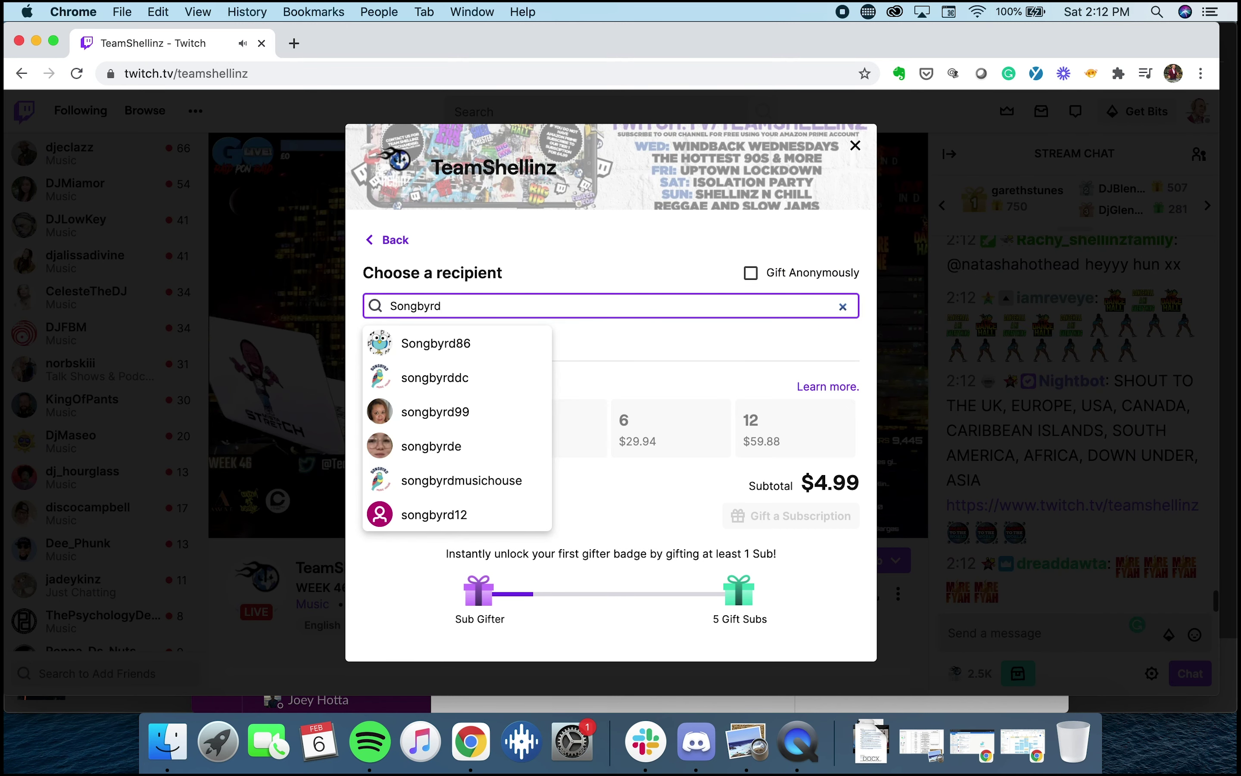
{"action": "type", "text": "99"}
{"action": "left_click", "coordinate": [435, 344]}
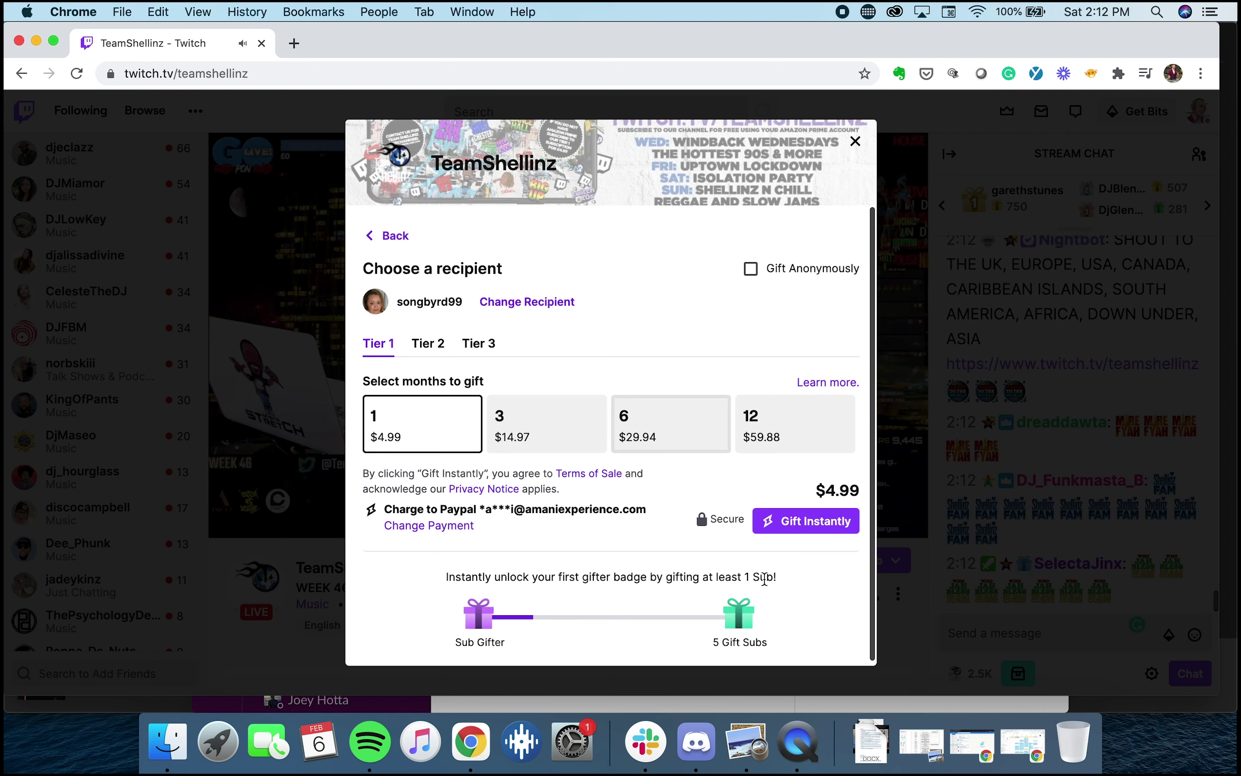
{"action": "left_click", "coordinate": [804, 529]}
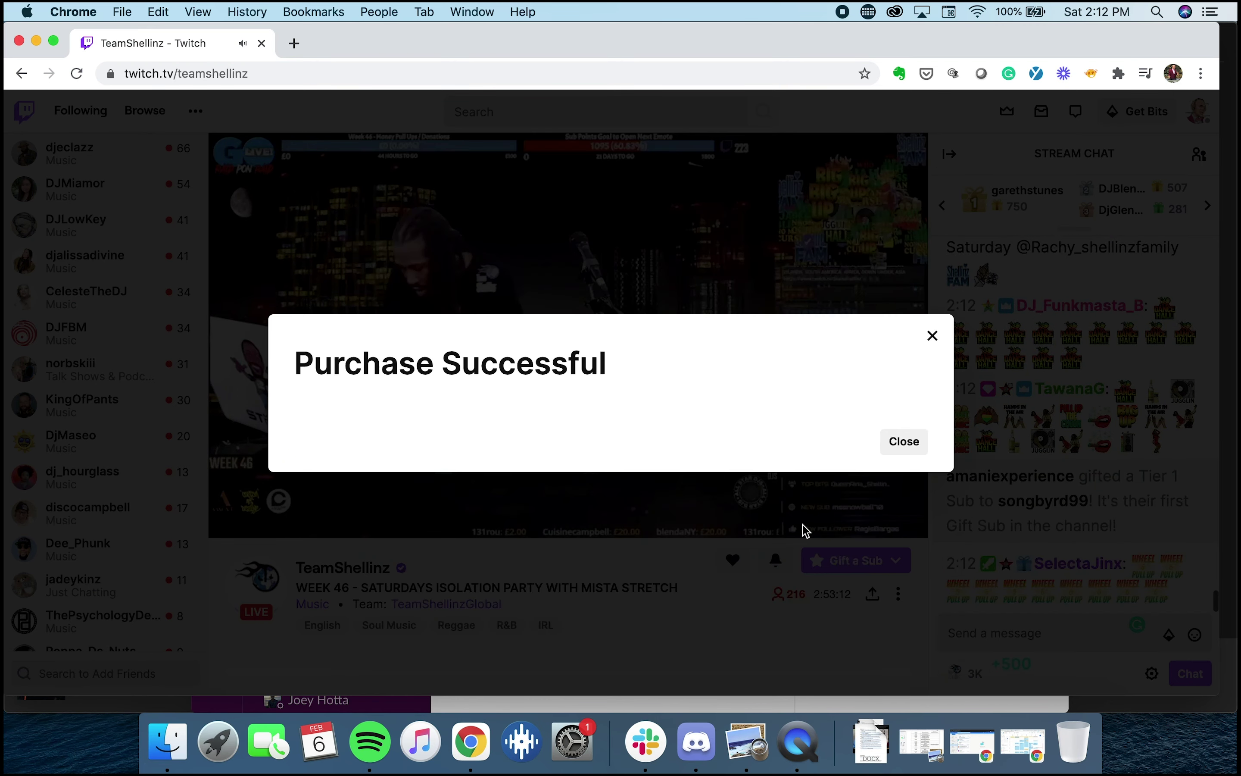
{"action": "left_click", "coordinate": [904, 550]}
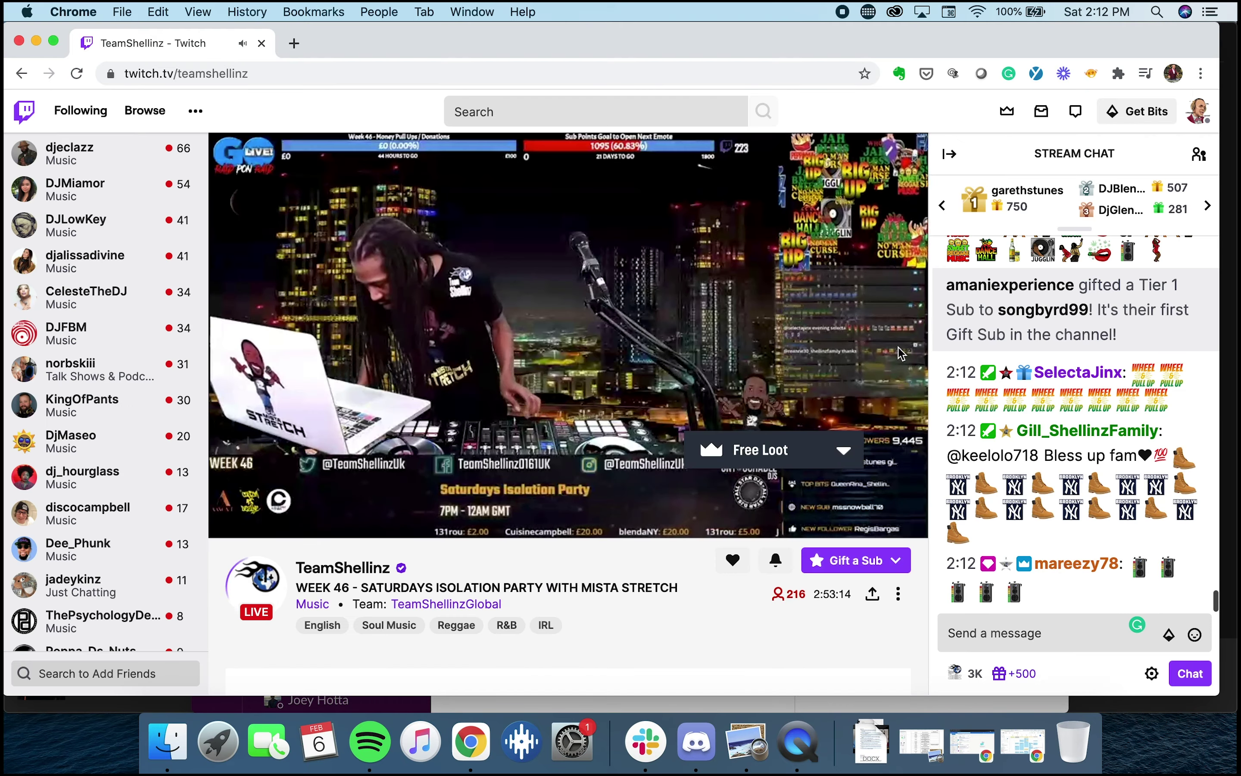
Scroll up the stream chat and reopen the Gift a Sub options
{"action": "scroll", "coordinate": [1103, 523], "scroll_direction": "up", "scroll_amount": 1}
{"action": "scroll", "coordinate": [1103, 524], "scroll_direction": "up", "scroll_amount": 2}
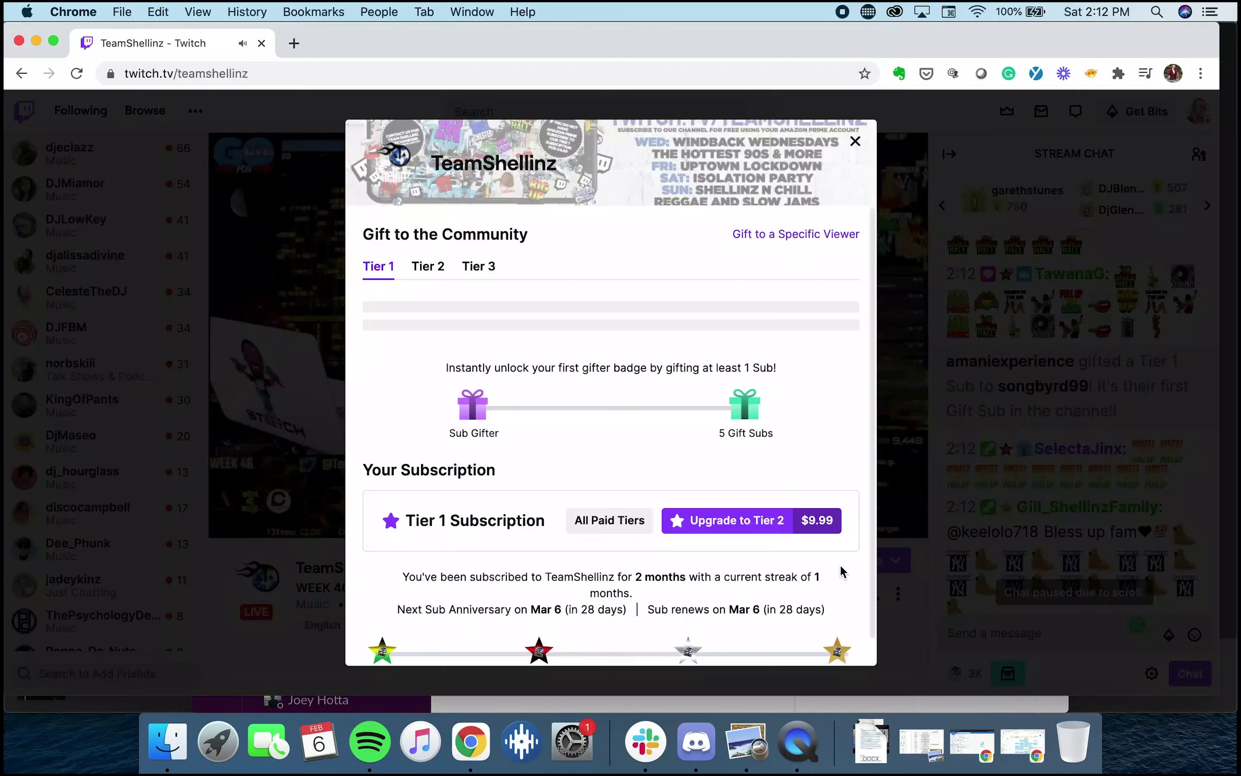
{"action": "left_click", "coordinate": [820, 561]}
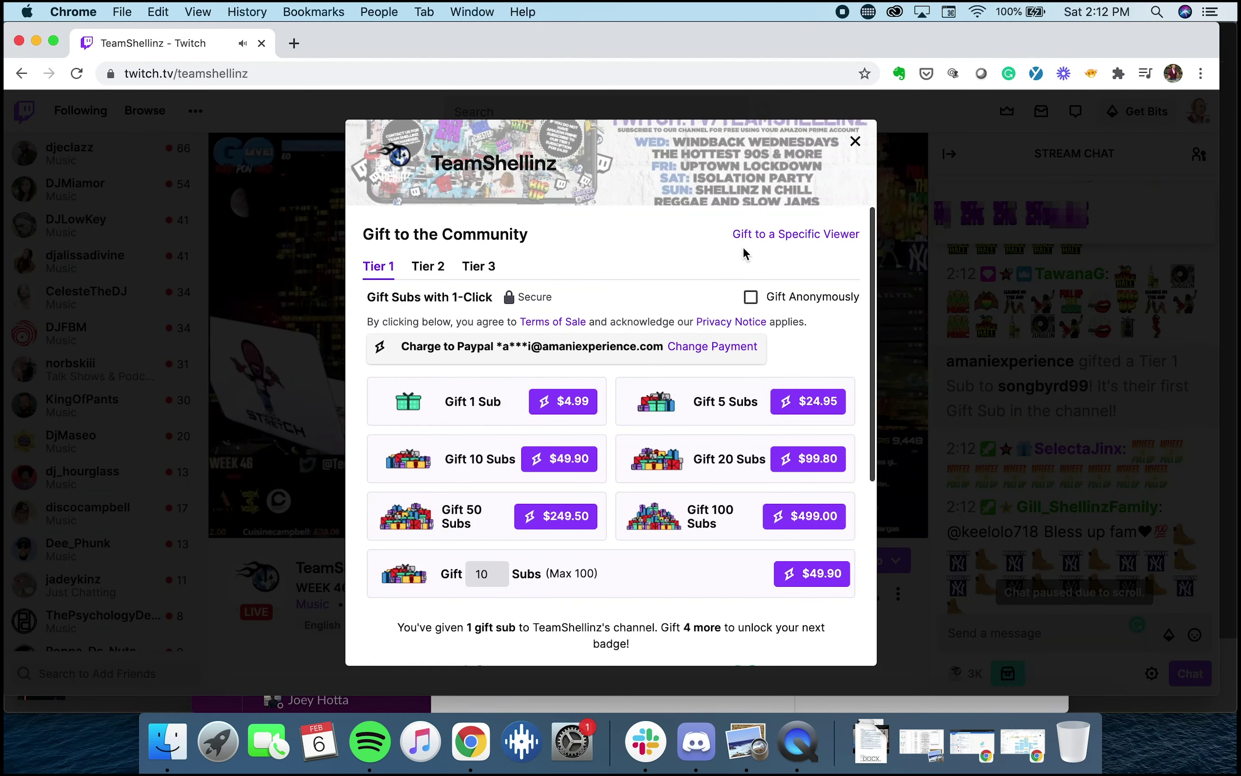
Choose gifting to a specific viewer and select a first recipient by Twitch ID
{"action": "left_click", "coordinate": [789, 244]}
{"action": "left_click", "coordinate": [516, 301]}
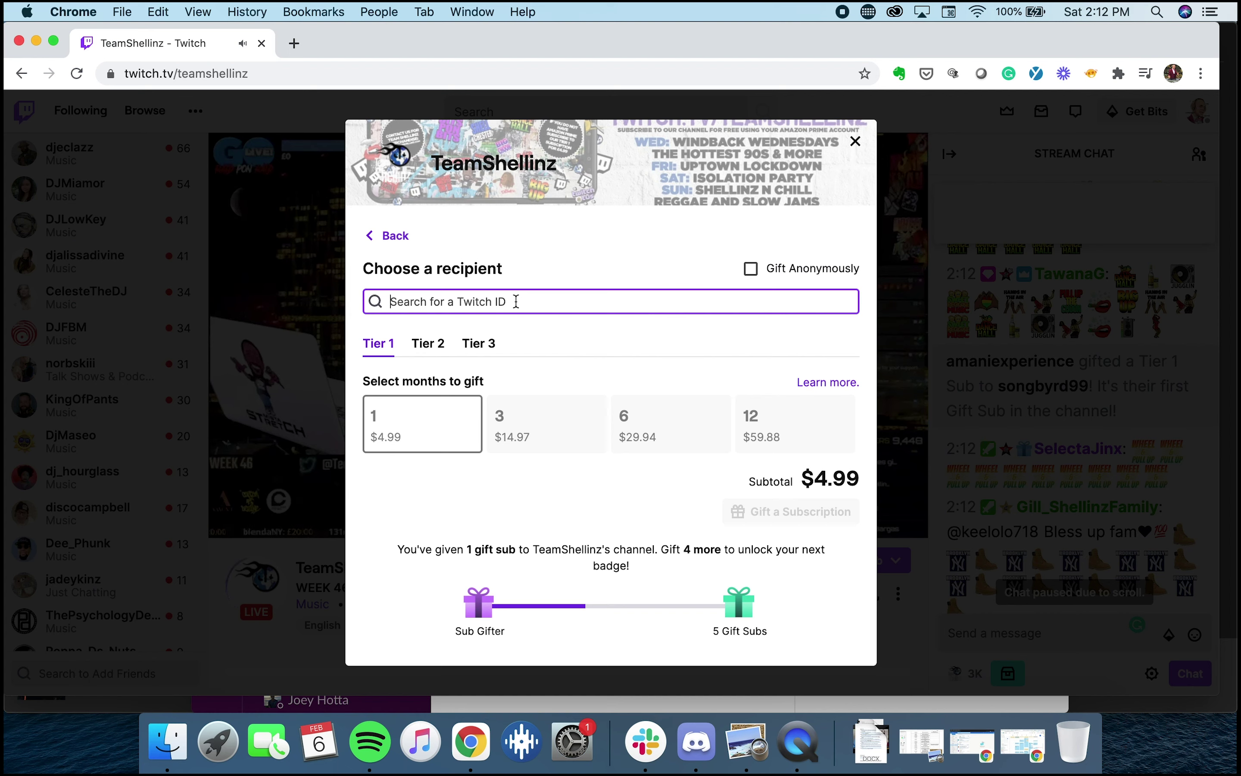
{"action": "type", "text": "London"}
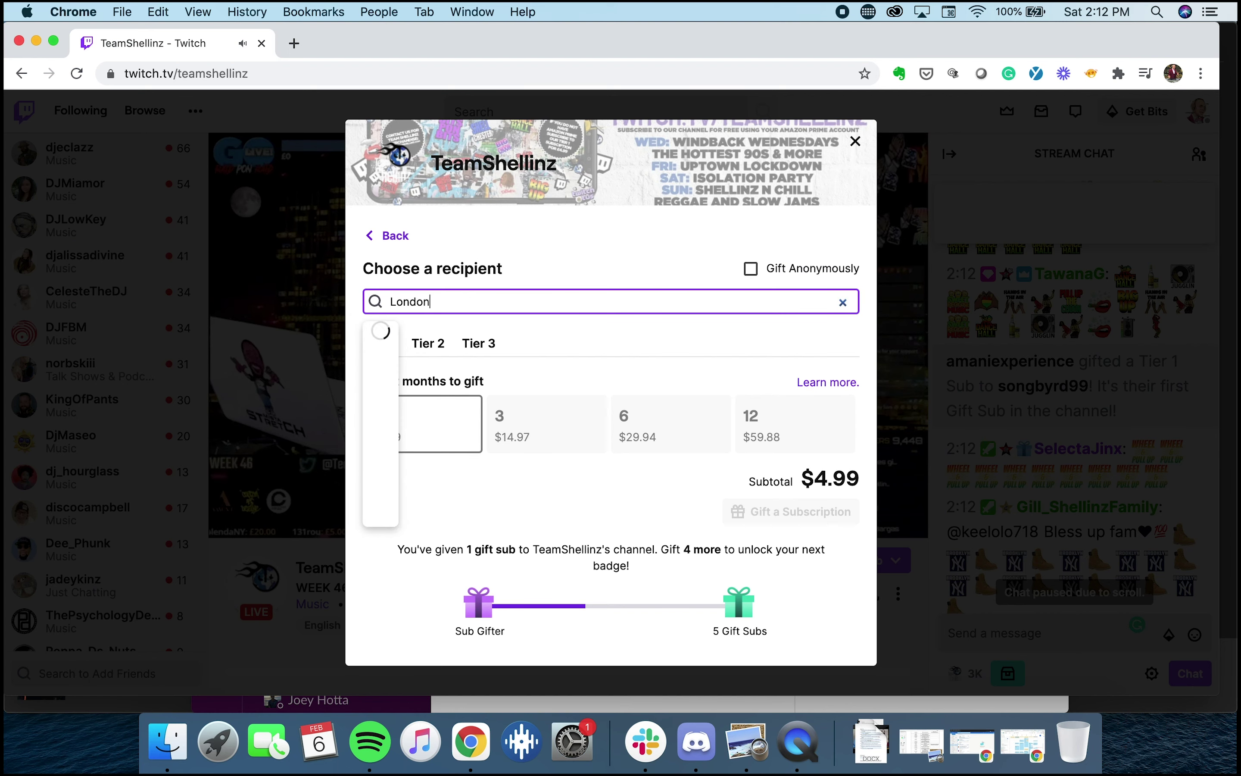
{"action": "type", "text": "_mi"}
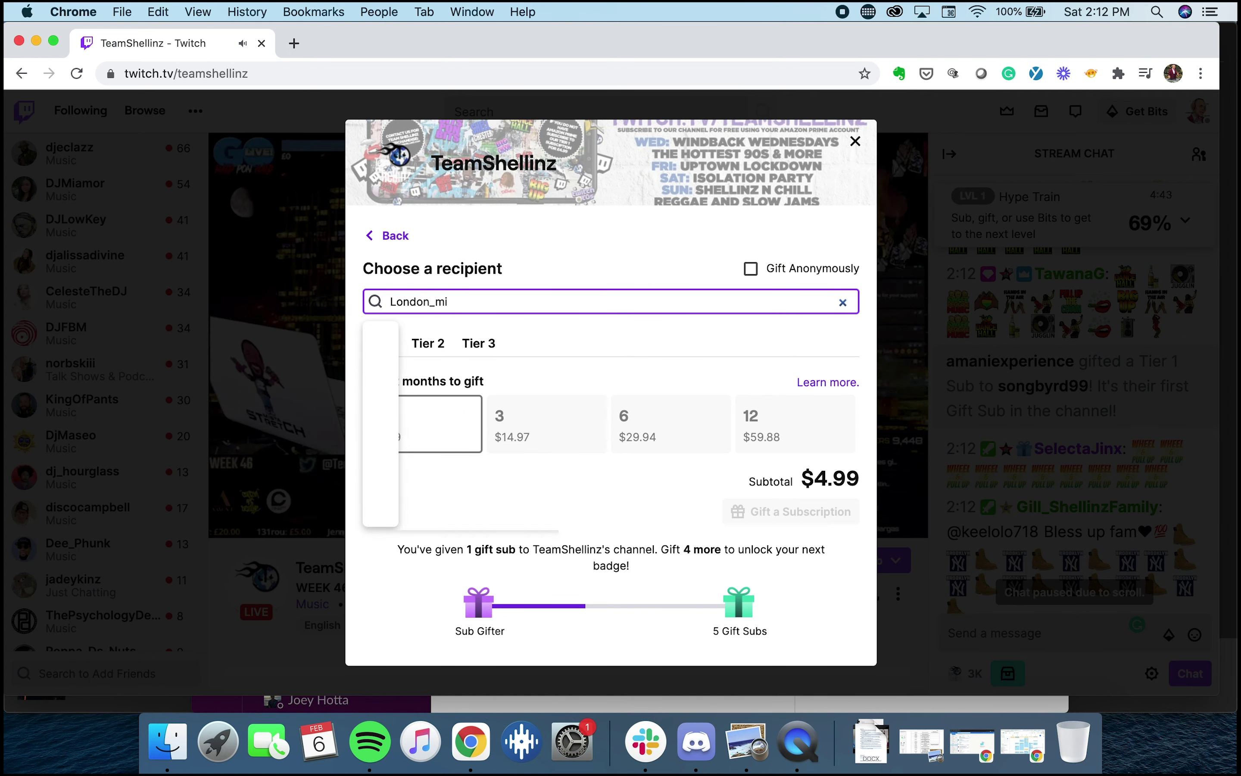
{"action": "left_click", "coordinate": [462, 339]}
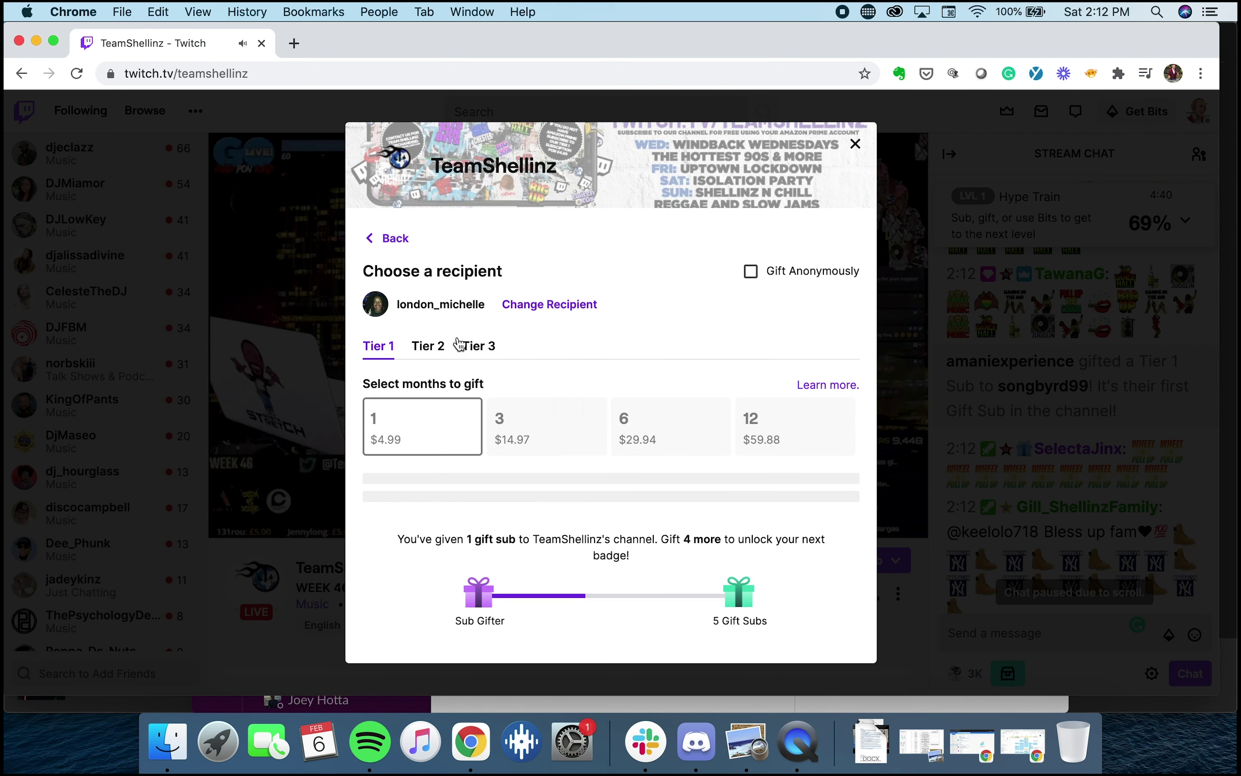
Change the recipient to a different viewer, buy the $4.99 Tier 1 gift, and dismiss the confirmation
{"action": "left_click", "coordinate": [541, 308]}
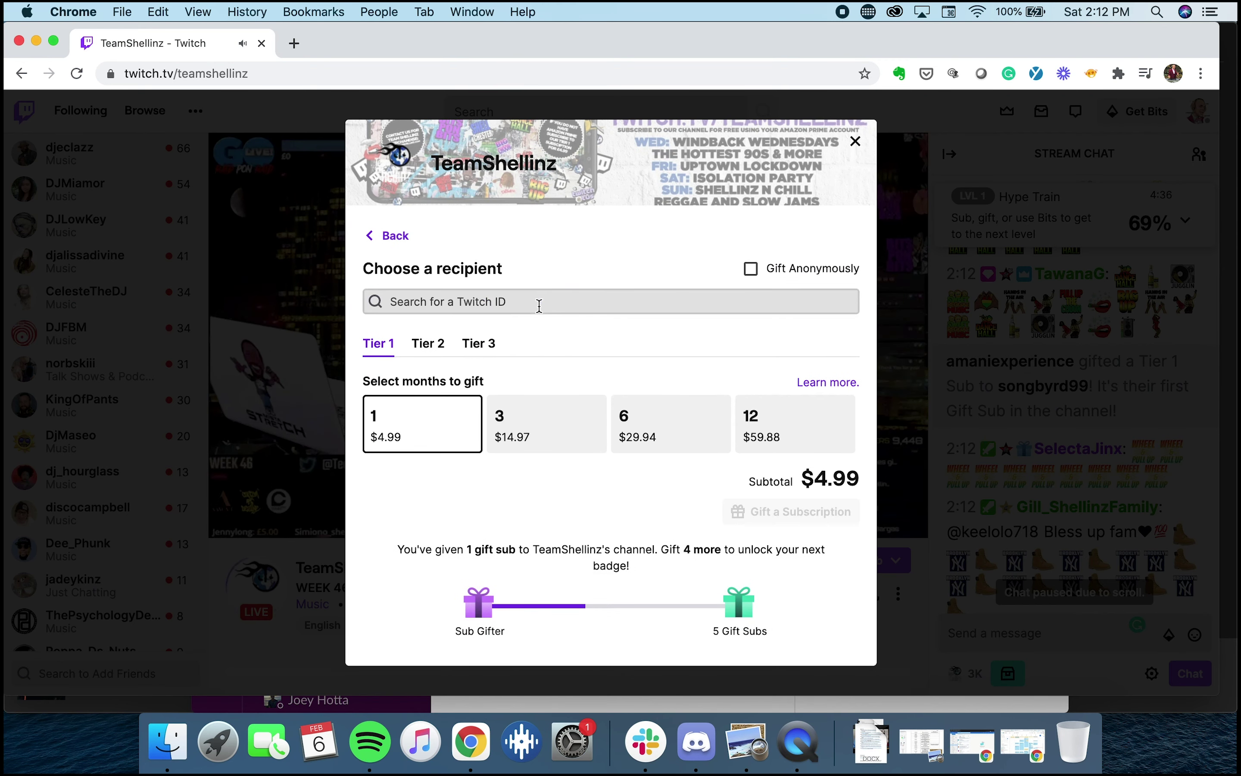
{"action": "left_click", "coordinate": [537, 305]}
{"action": "type", "text": "LisaThex"}
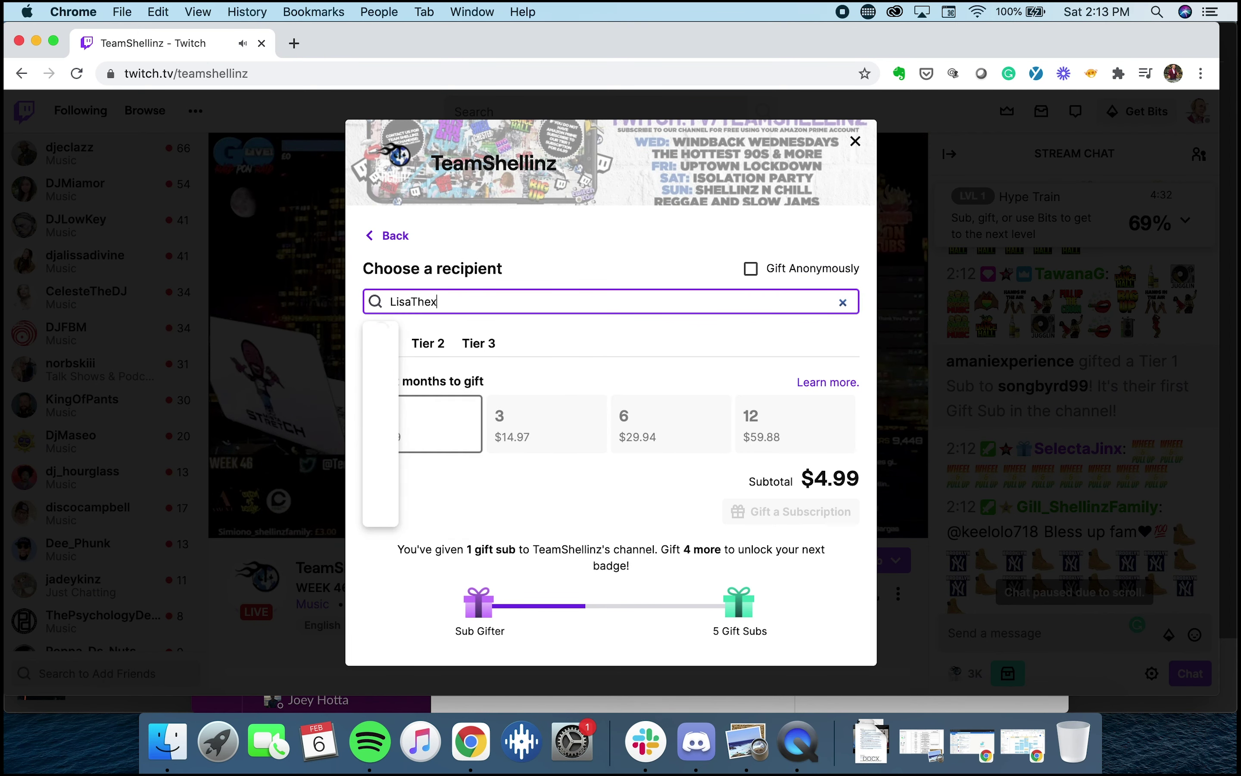
{"action": "left_click", "coordinate": [445, 336]}
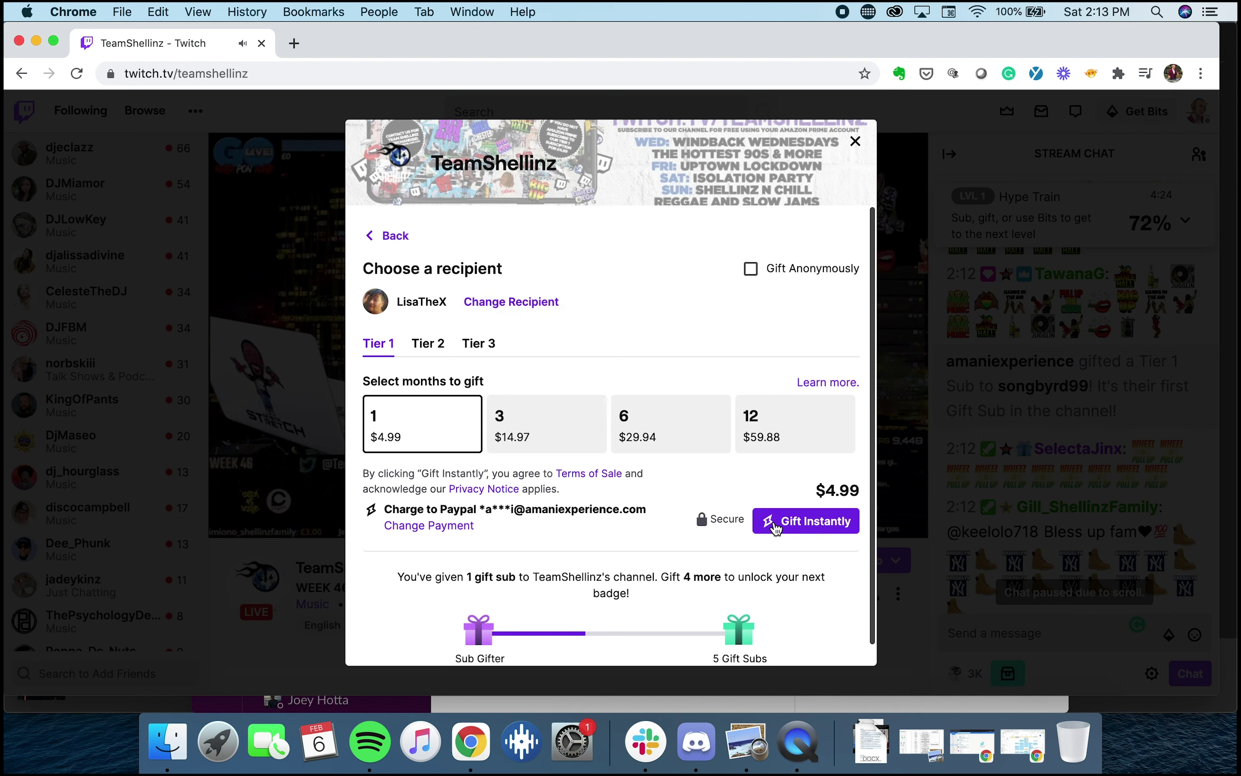
{"action": "left_click", "coordinate": [789, 521]}
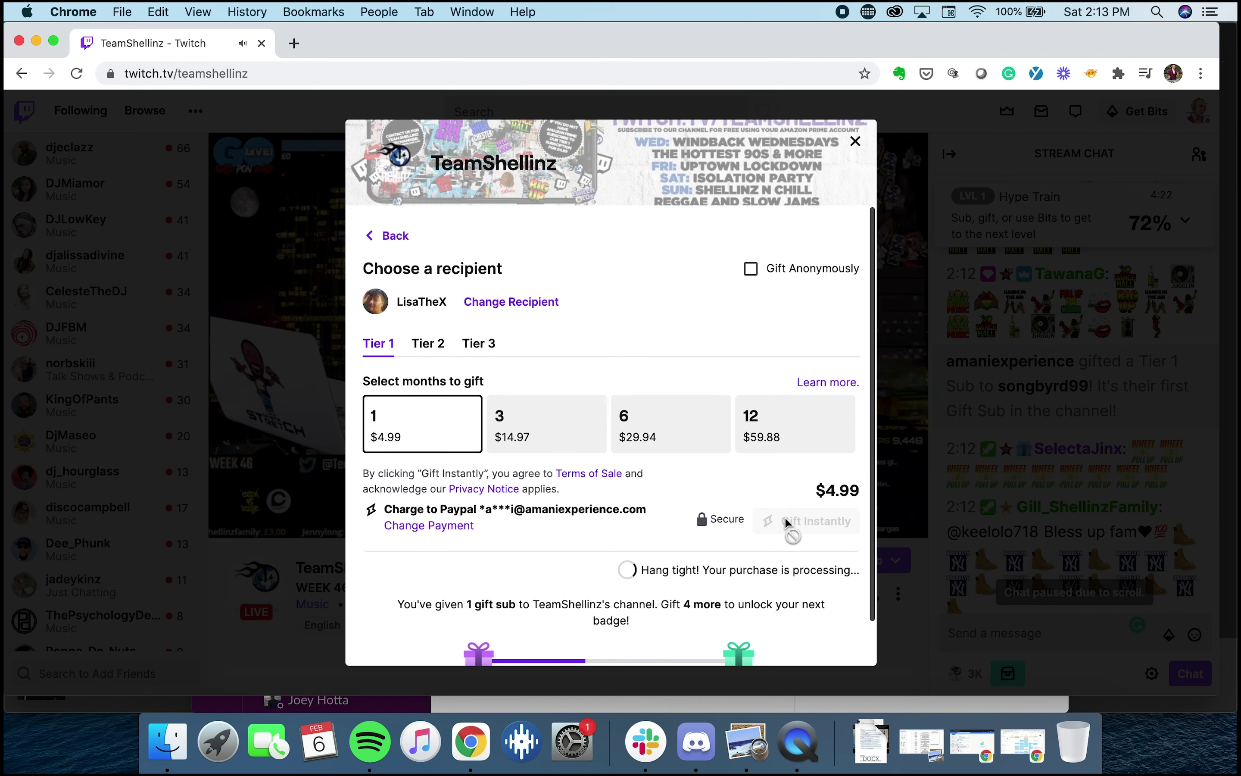
{"action": "scroll", "coordinate": [734, 464], "scroll_direction": "down", "scroll_amount": 2}
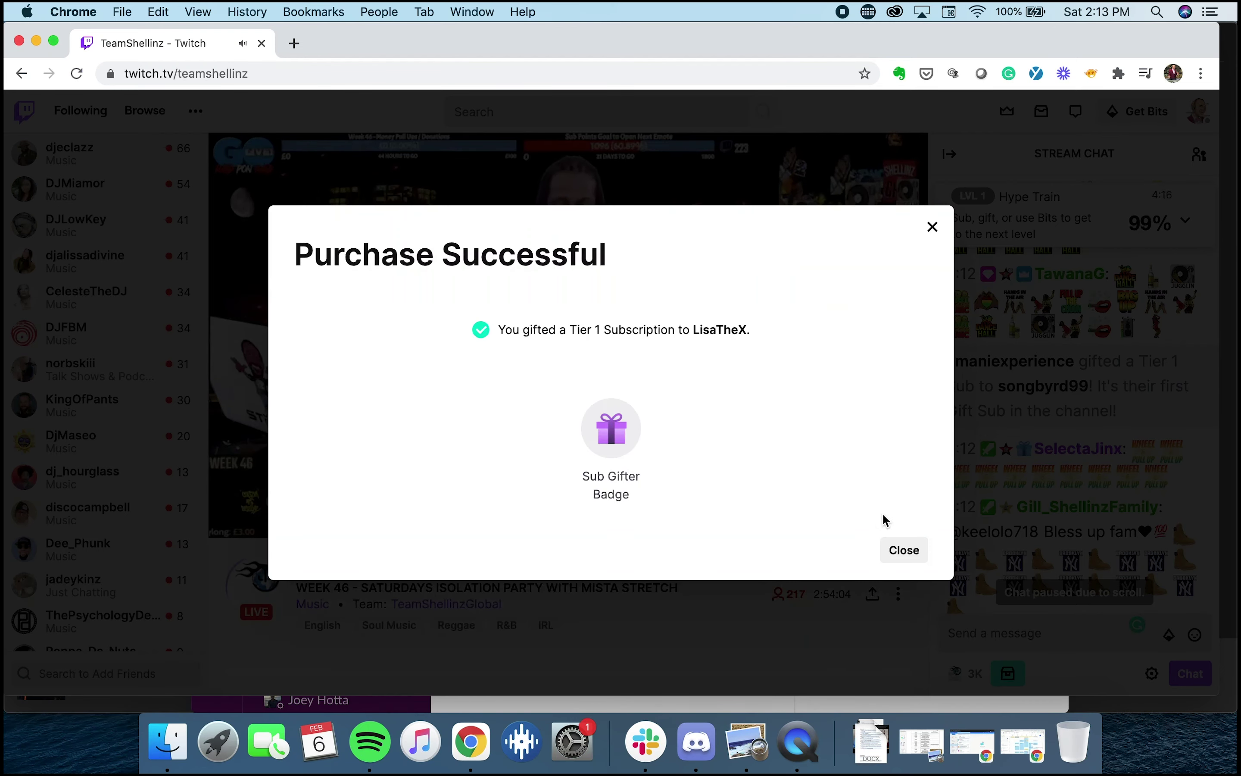
{"action": "left_click", "coordinate": [903, 551]}
Scroll through the stream chat to the Tier 1 gifted-sub announcement
{"action": "scroll", "coordinate": [1021, 482], "scroll_direction": "down", "scroll_amount": 5}
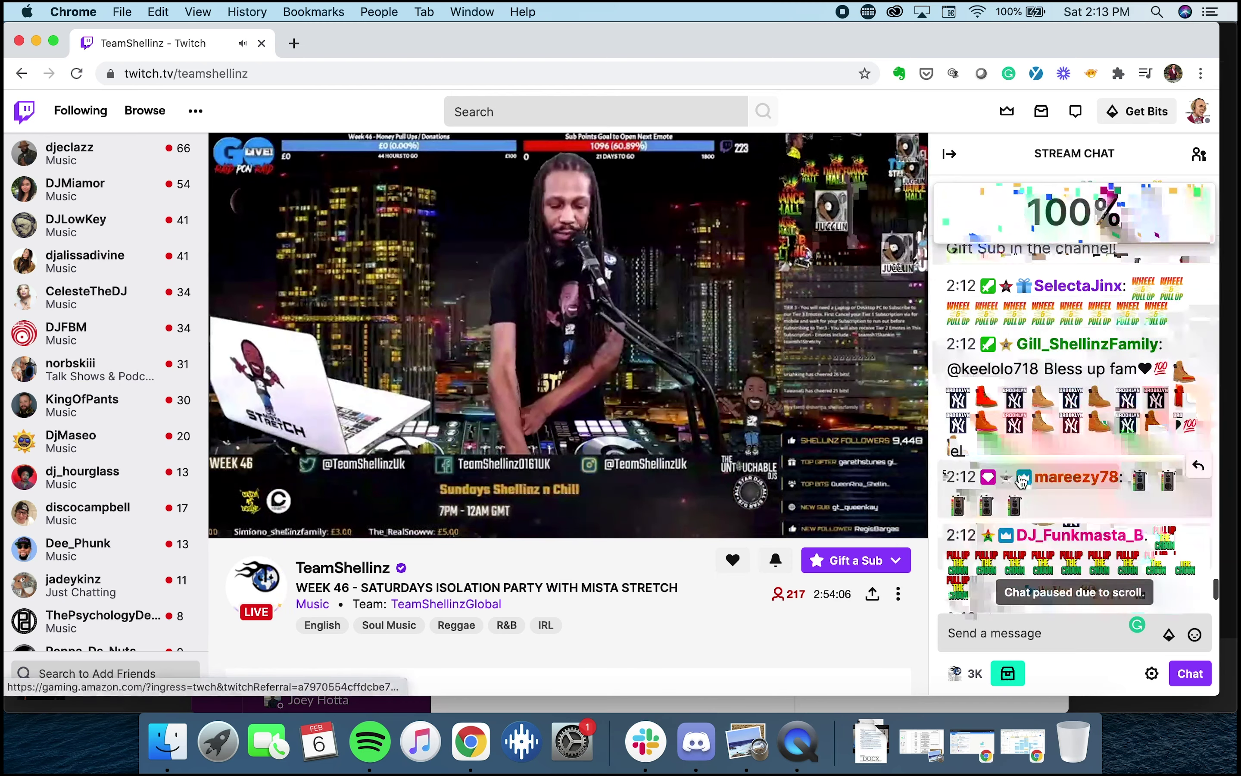
{"action": "scroll", "coordinate": [1020, 483], "scroll_direction": "down", "scroll_amount": 3}
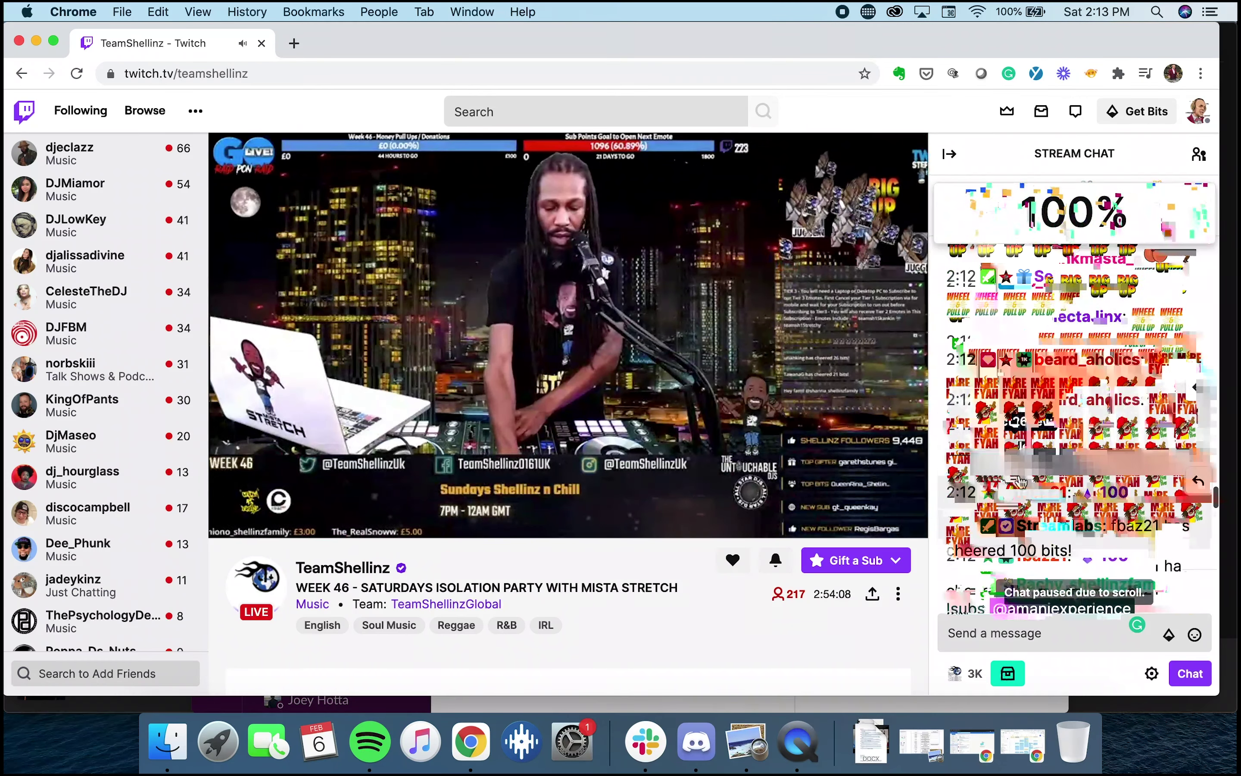
{"action": "scroll", "coordinate": [1028, 457], "scroll_direction": "down", "scroll_amount": 2}
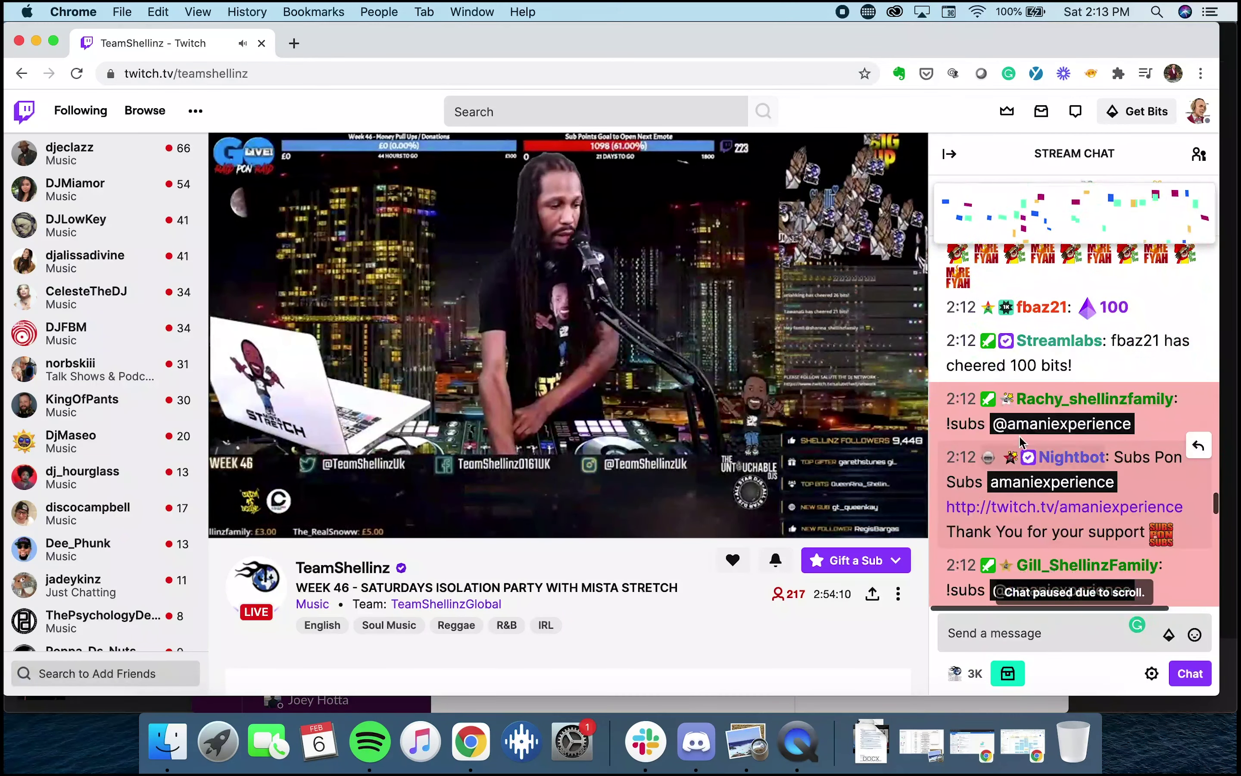
{"action": "scroll", "coordinate": [1037, 431], "scroll_direction": "down", "scroll_amount": 15}
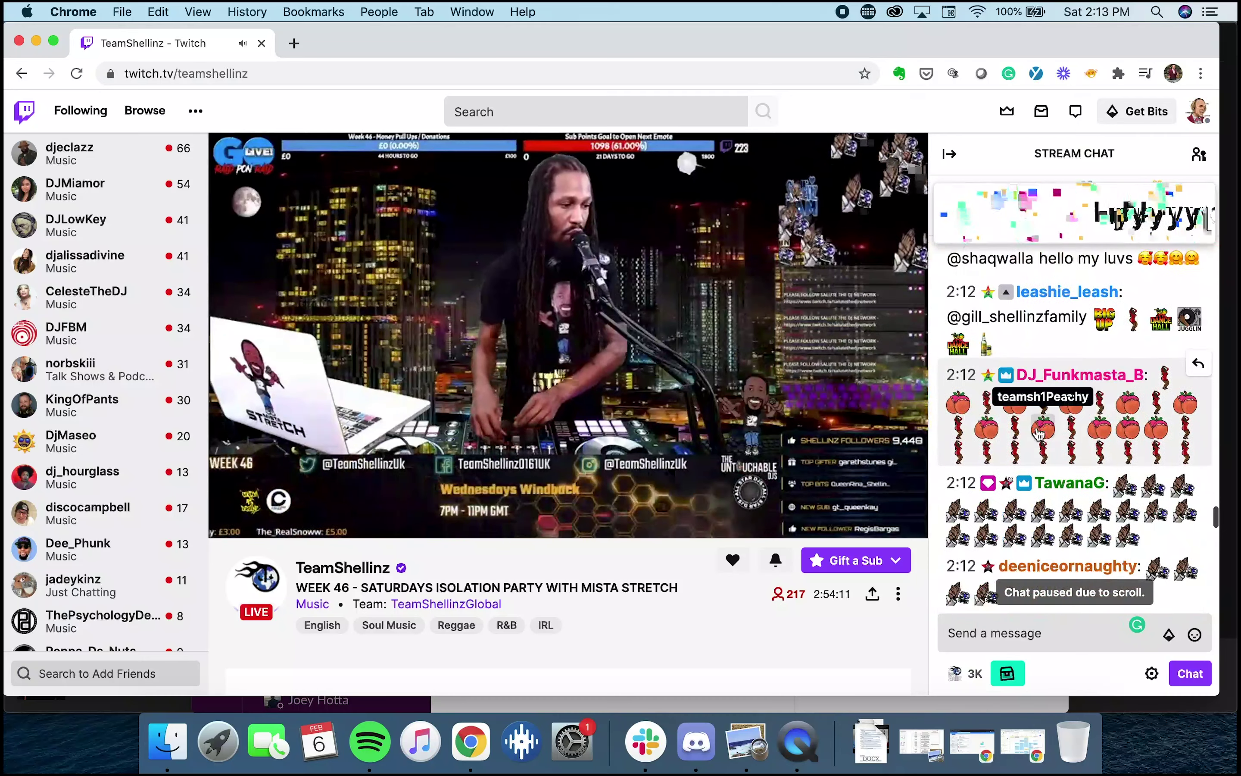
{"action": "scroll", "coordinate": [1038, 433], "scroll_direction": "down", "scroll_amount": 10}
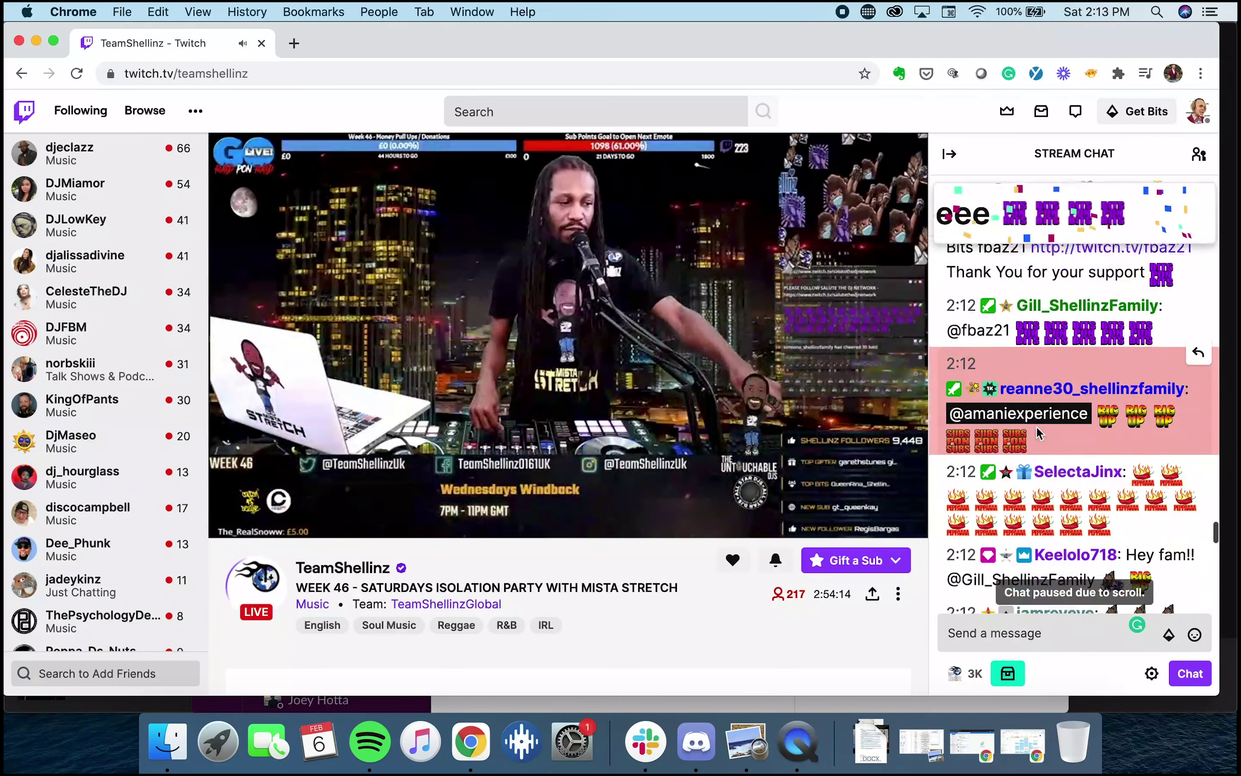
{"action": "scroll", "coordinate": [1038, 434], "scroll_direction": "down", "scroll_amount": 8}
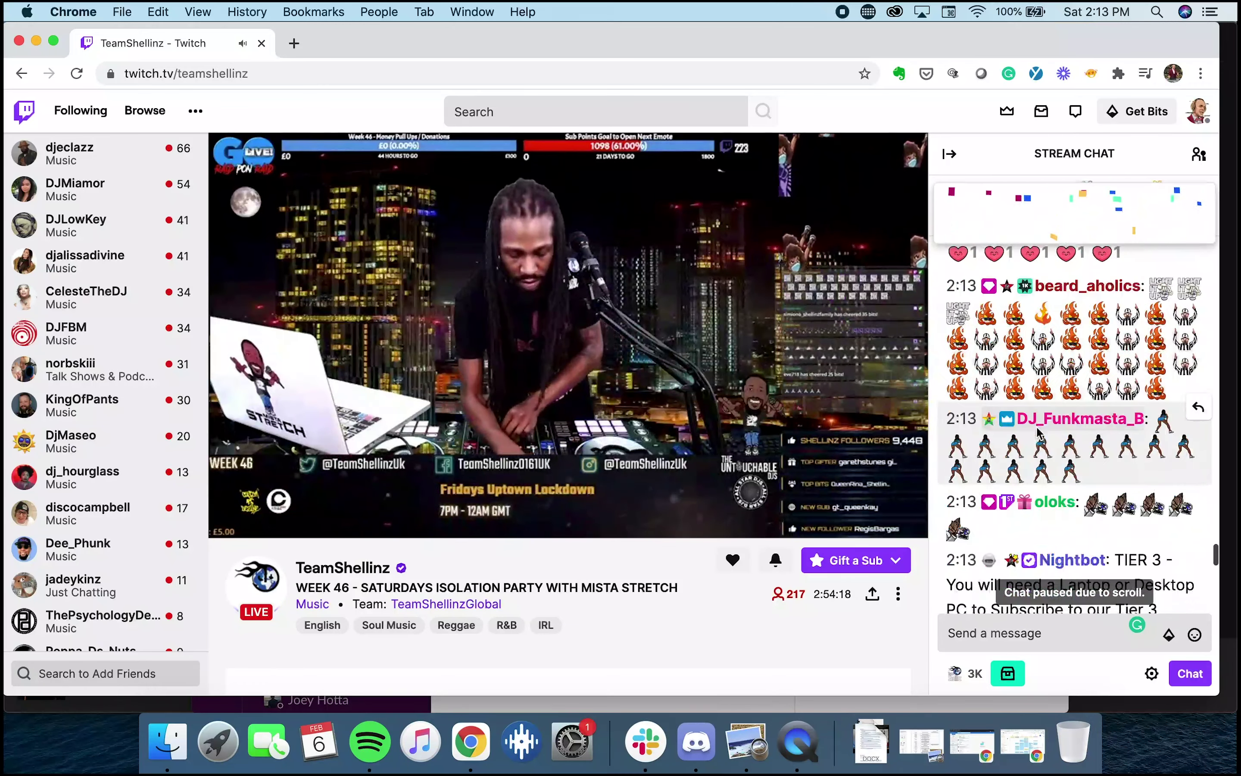
{"action": "scroll", "coordinate": [1037, 431], "scroll_direction": "down", "scroll_amount": 15}
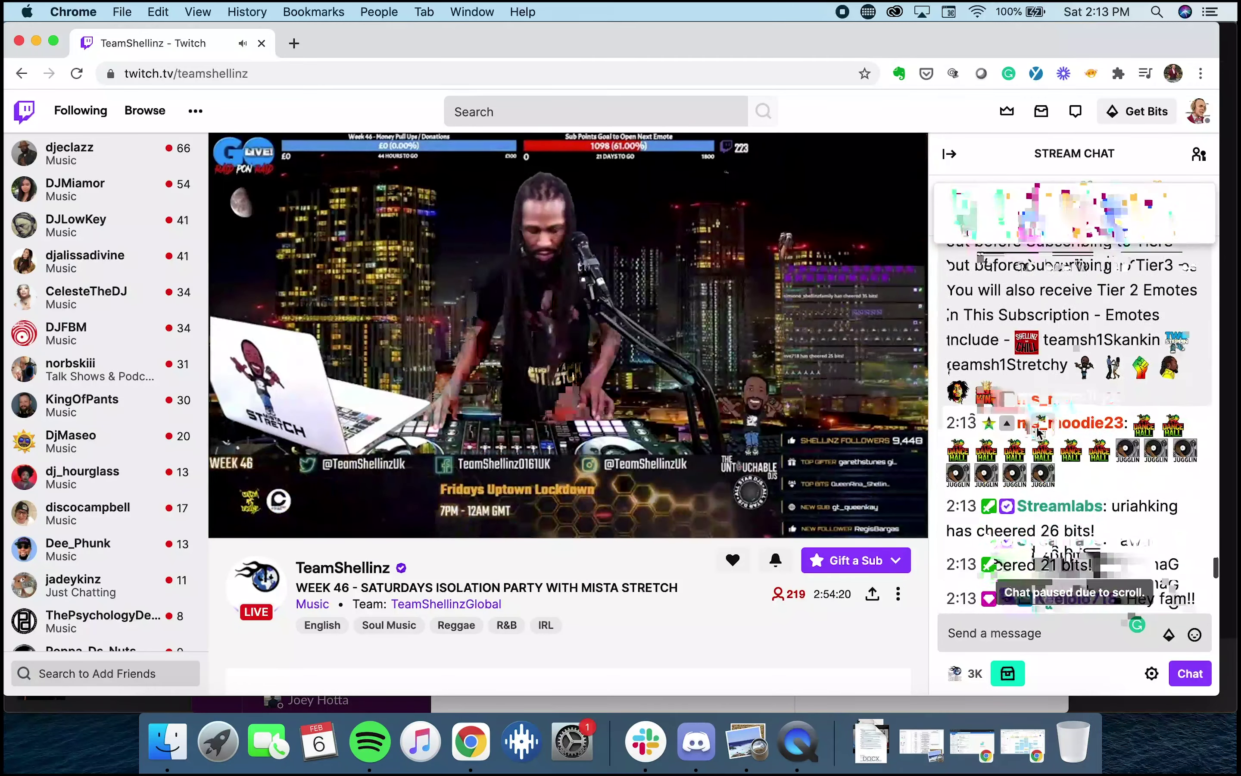
{"action": "scroll", "coordinate": [1039, 431], "scroll_direction": "down", "scroll_amount": 6}
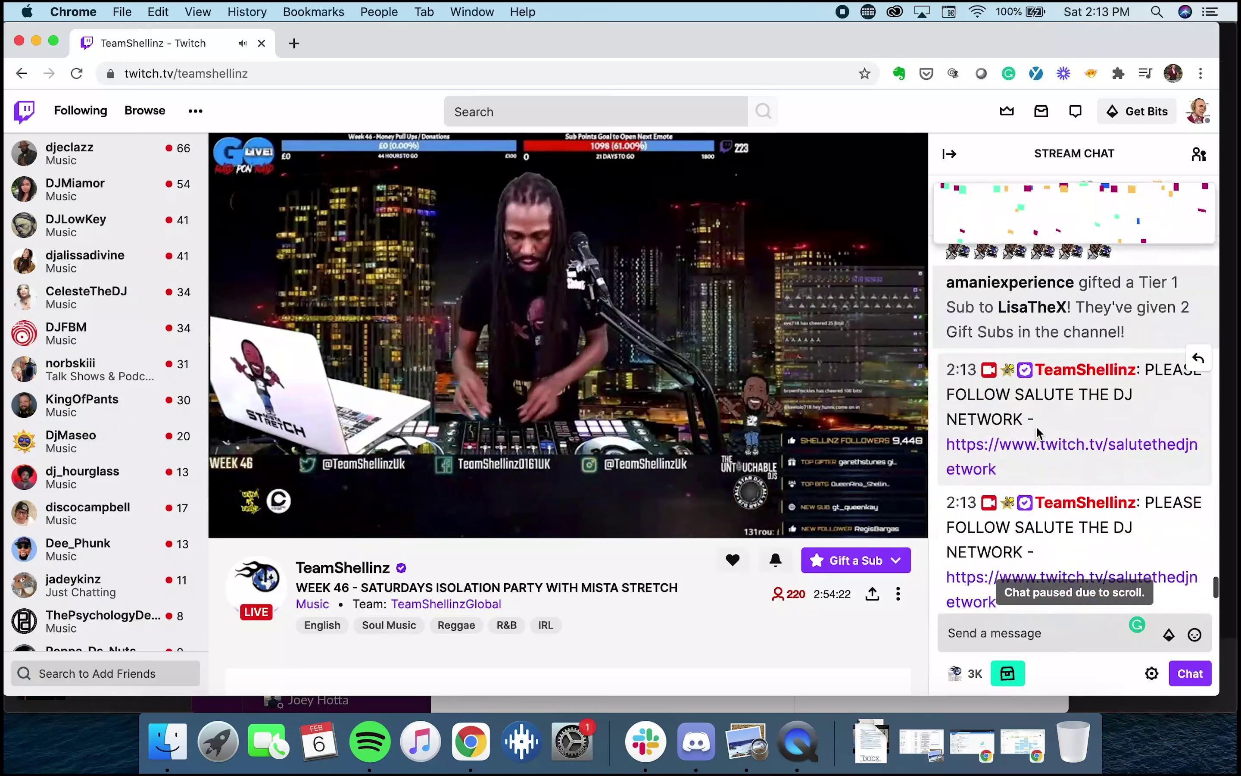
{"action": "scroll", "coordinate": [1065, 298], "scroll_direction": "up", "scroll_amount": 2}
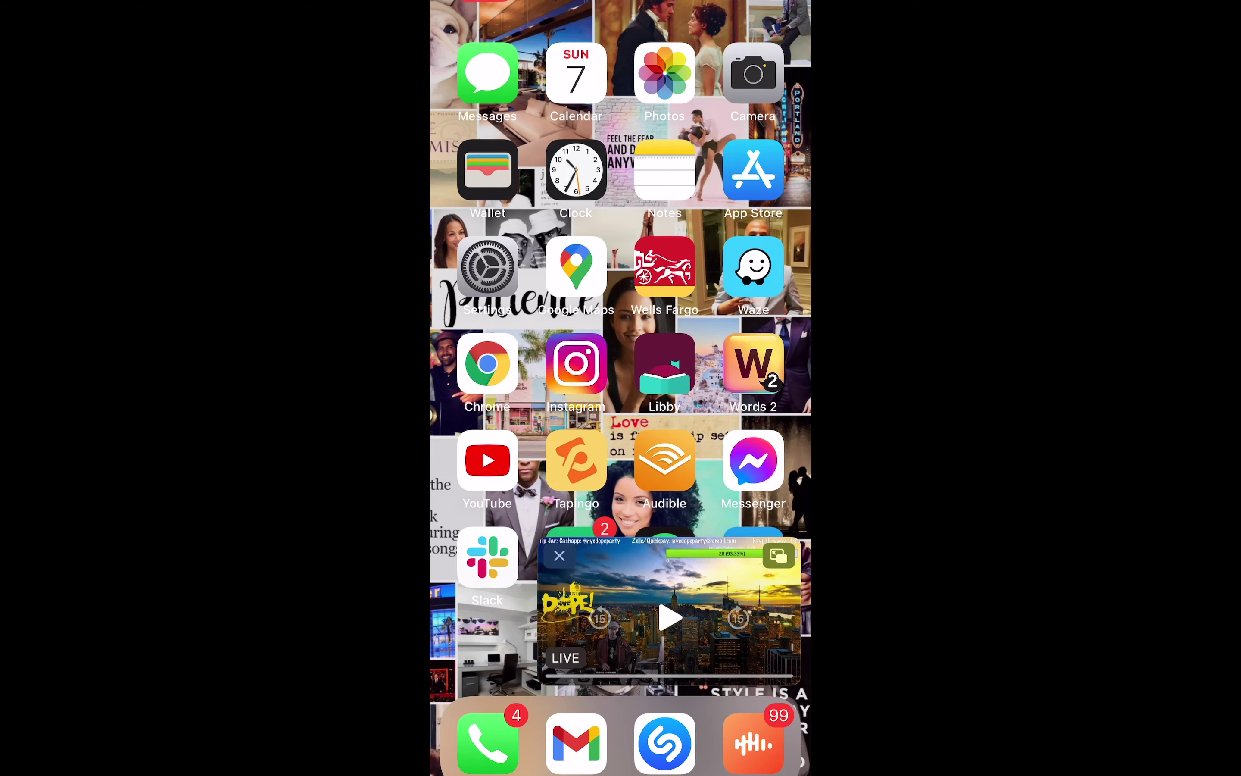
Expand the picture-in-picture stream back into the full Twitch app
{"action": "left_click", "coordinate": [779, 556]}
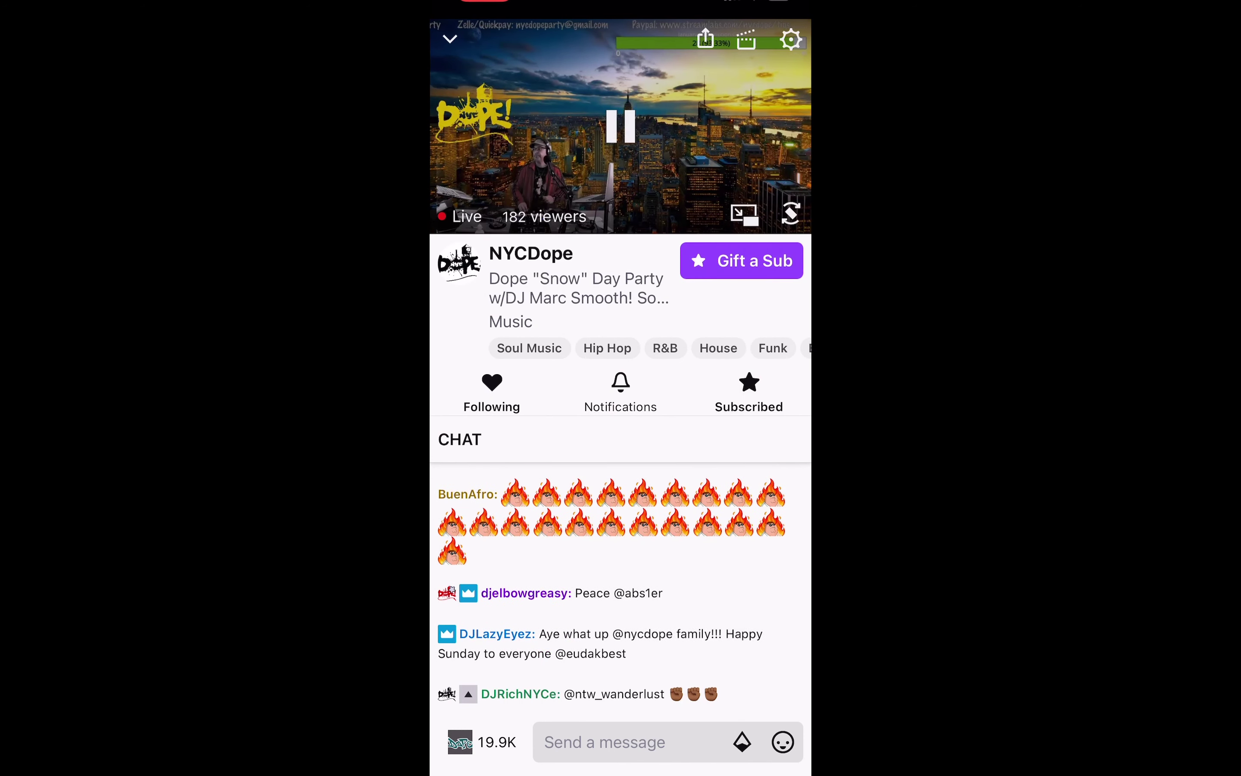
Review the app's Gift and Purchase Tokens options, then close the subscriptions sheet
{"action": "left_click", "coordinate": [742, 261]}
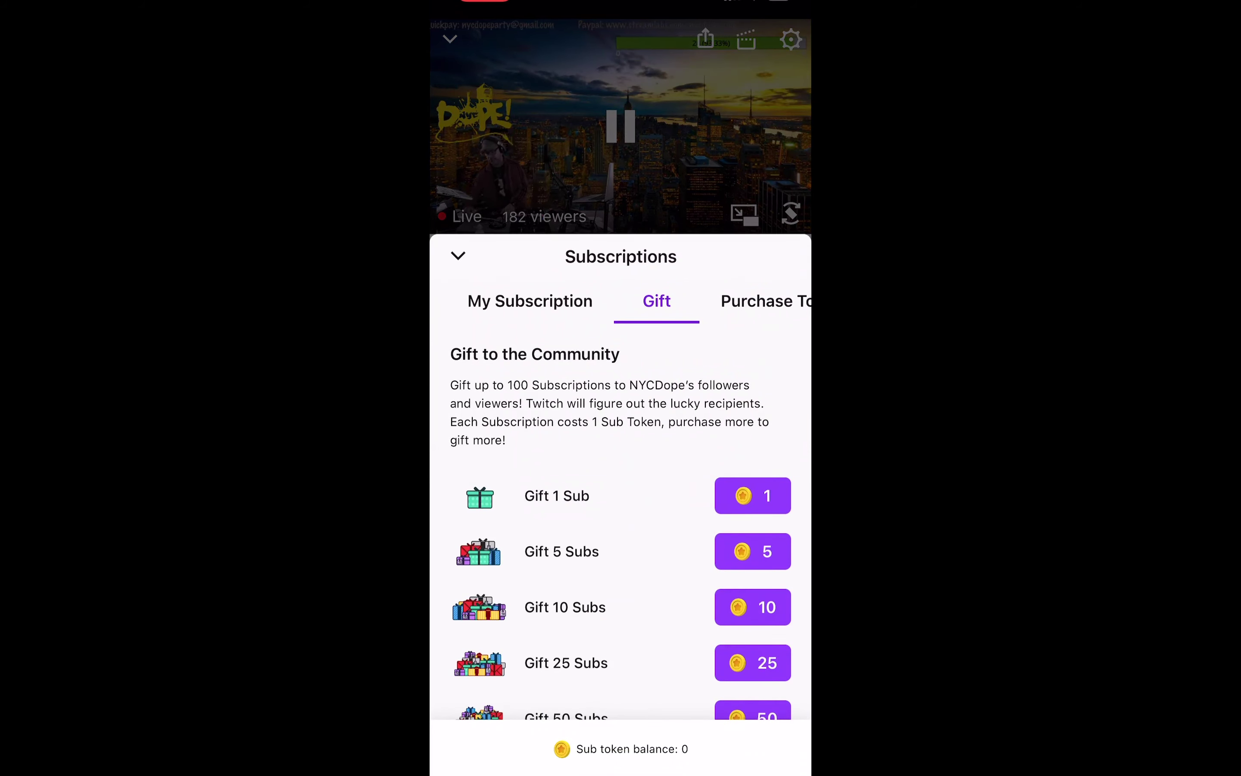
{"action": "scroll", "coordinate": [621, 513], "scroll_direction": "down", "scroll_amount": 3}
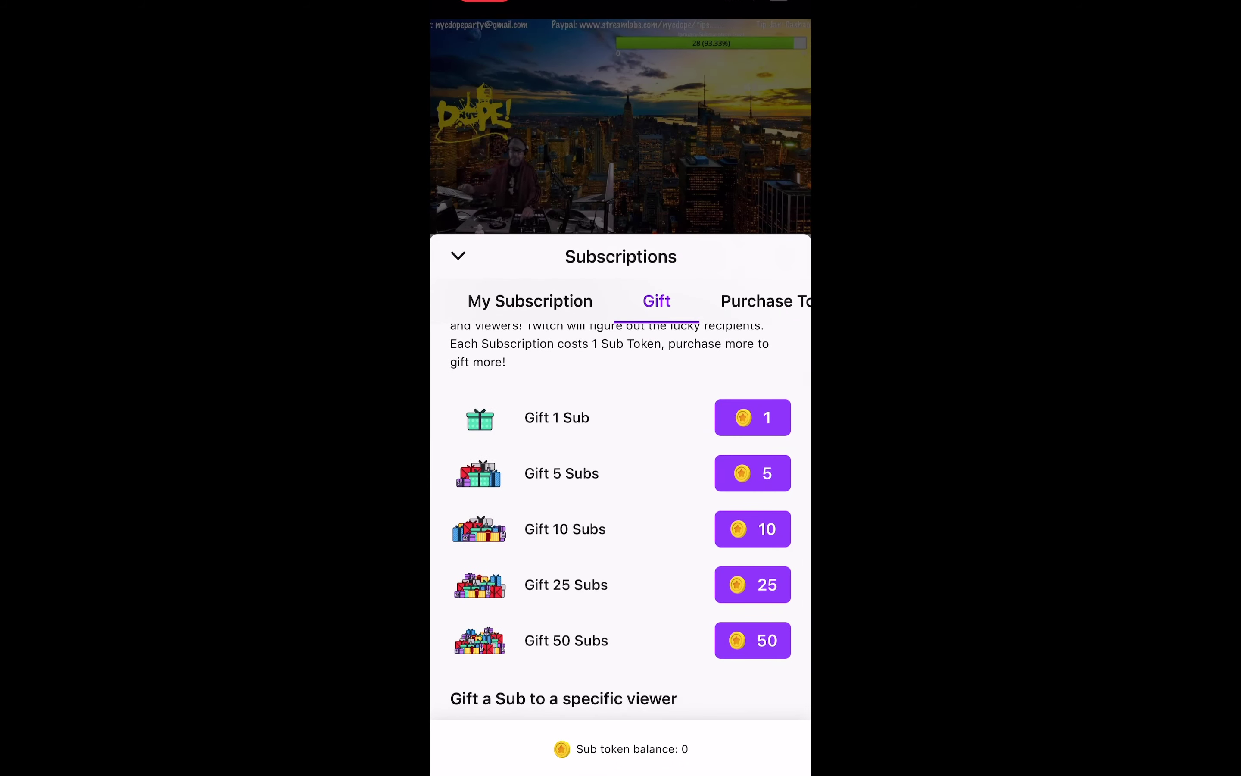
{"action": "left_click", "coordinate": [764, 301]}
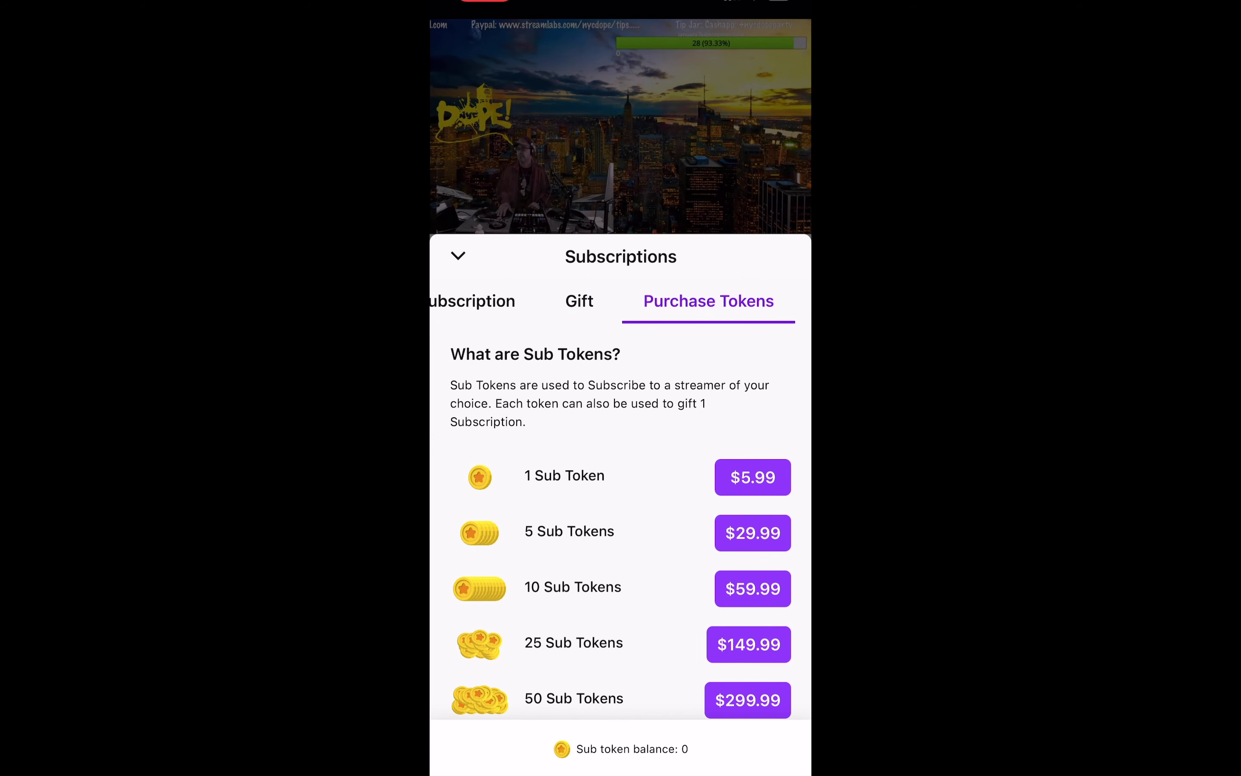
{"action": "left_click", "coordinate": [458, 256]}
Switch to Chrome through the app switcher
{"action": "left_click_drag", "start_coordinate": [621, 770], "coordinate": [667, 590]}
{"action": "left_click_drag", "start_coordinate": [538, 390], "coordinate": [662, 390]}
{"action": "left_click", "coordinate": [623, 387]}
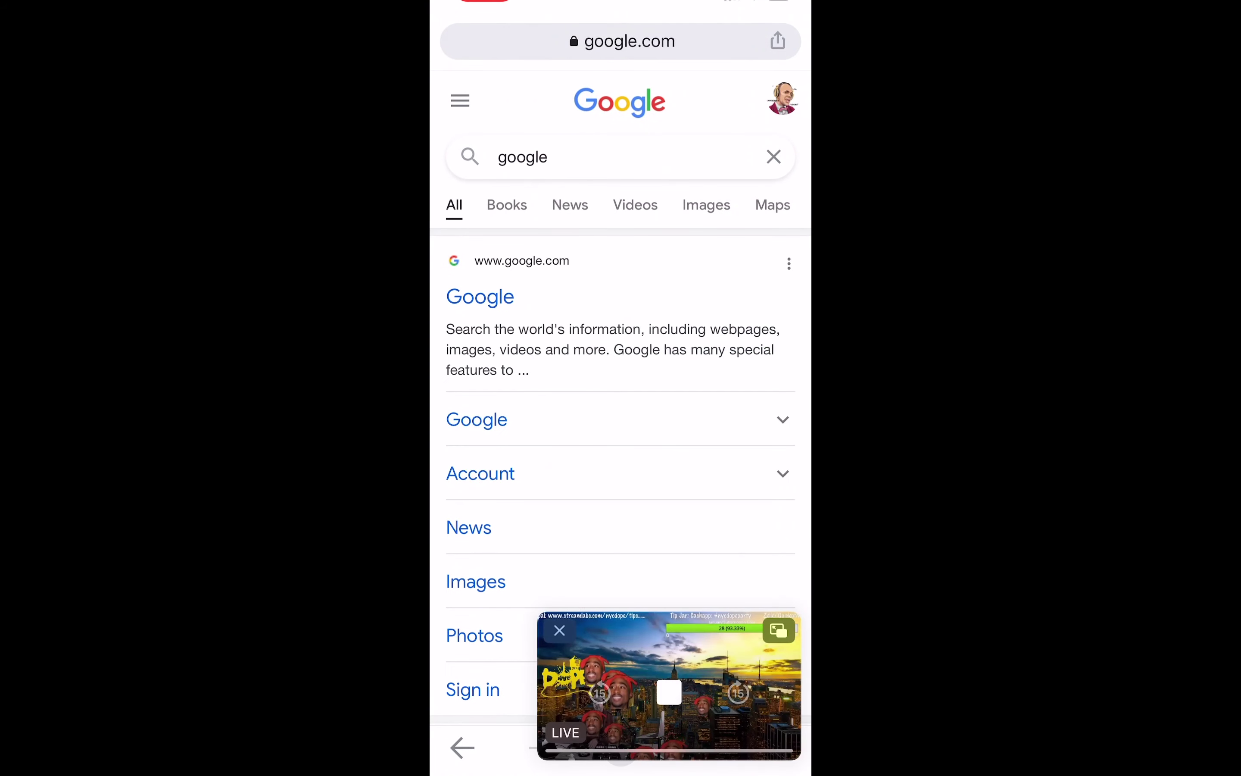
Go to subs.twitch.tv, search 'nycdop', and open NYCDope's gift page
{"action": "left_click", "coordinate": [620, 41]}
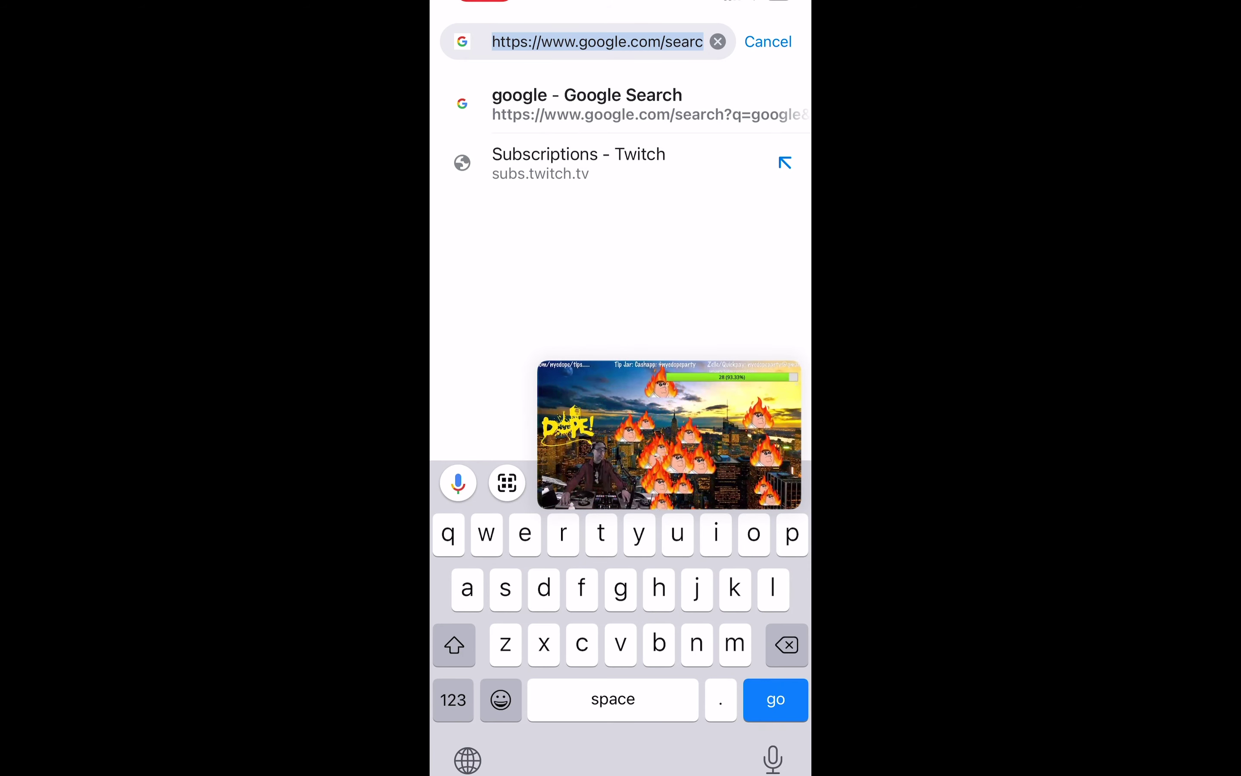
{"action": "left_click", "coordinate": [579, 164]}
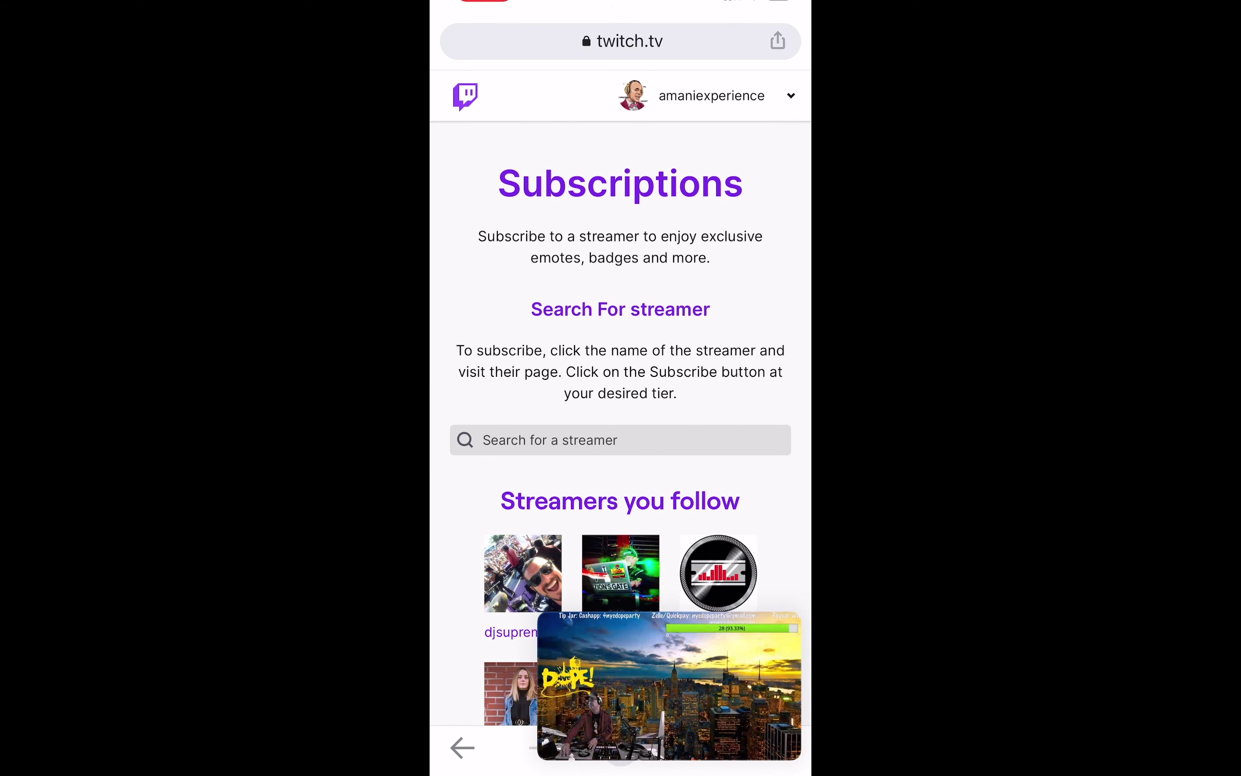
{"action": "left_click", "coordinate": [564, 439]}
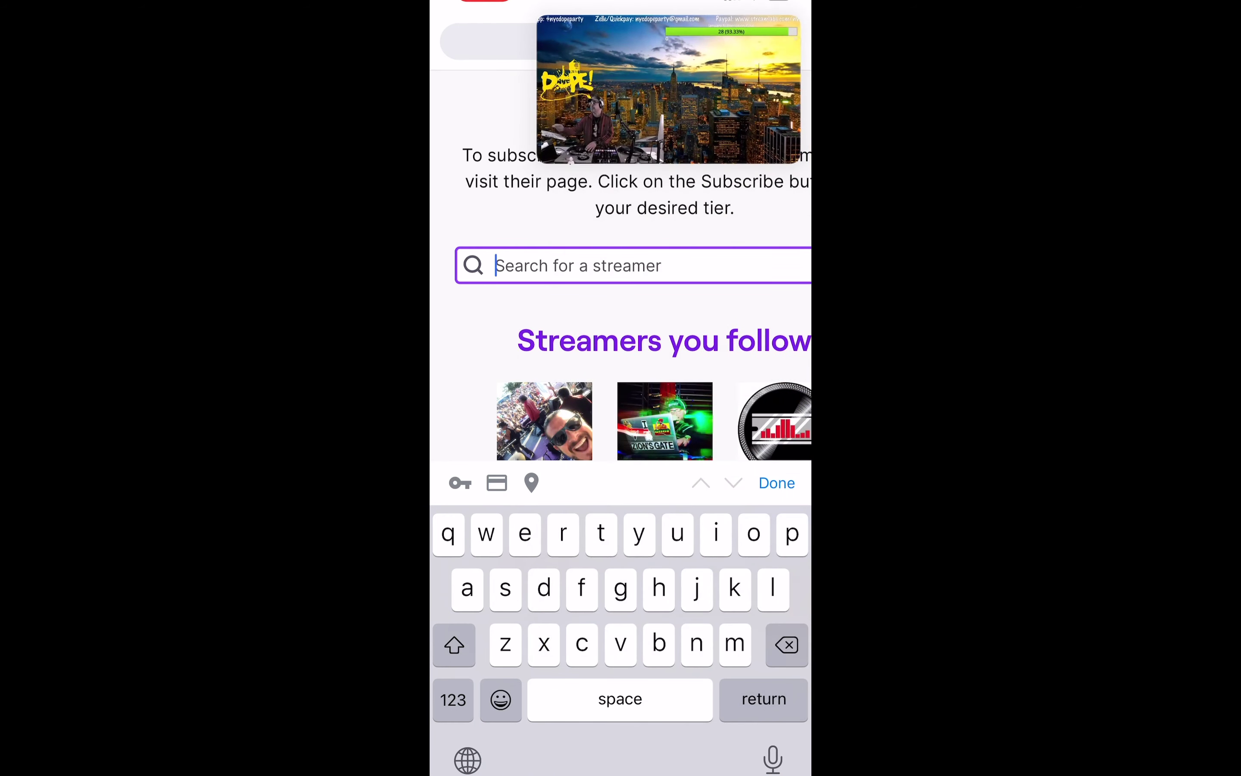
{"action": "type", "text": "nycdop"}
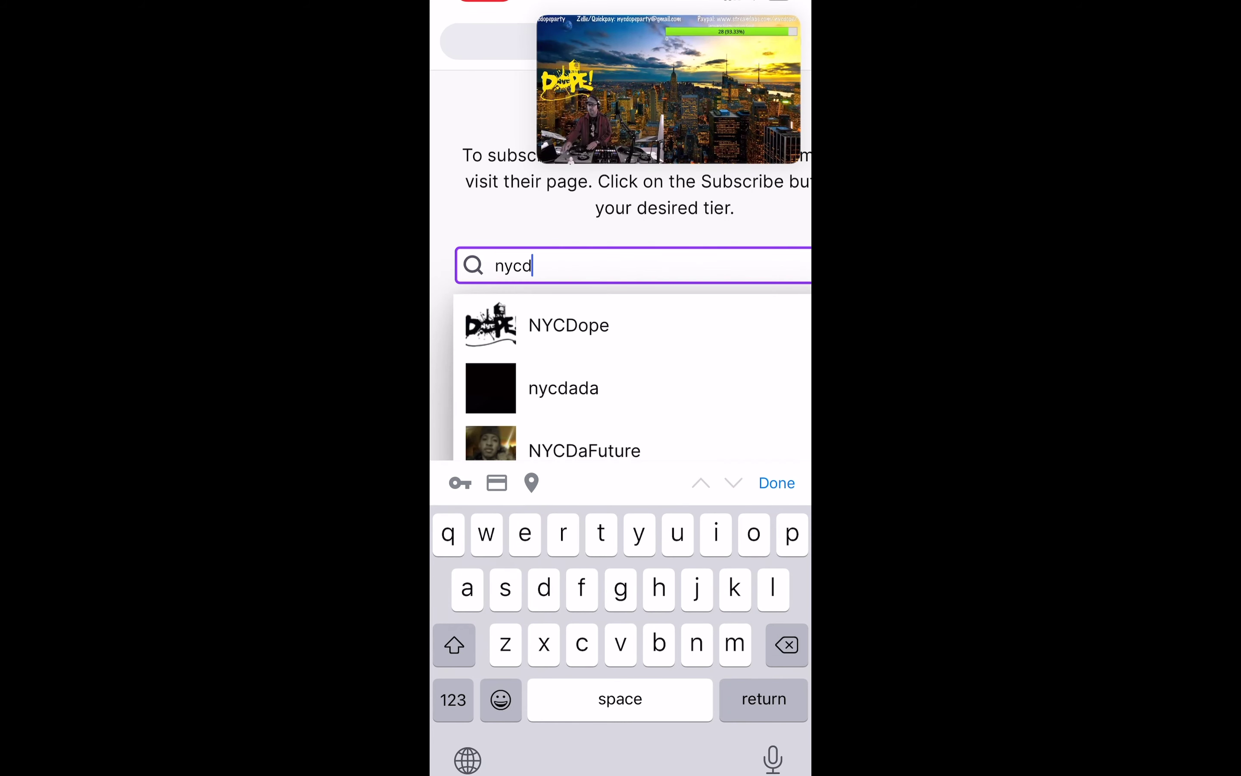
{"action": "left_click", "coordinate": [567, 324]}
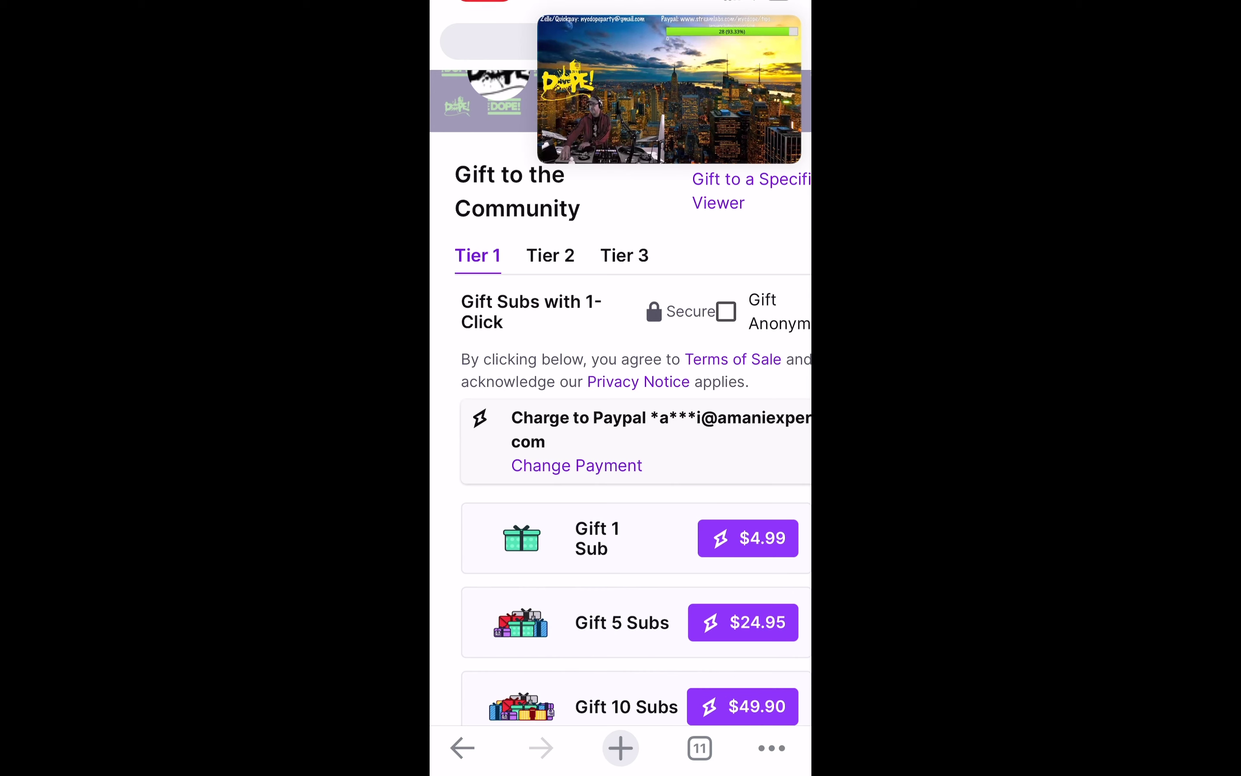
Choose gifting a sub to a specific viewer and focus the Twitch ID search
{"action": "scroll", "coordinate": [621, 400], "scroll_direction": "up", "scroll_amount": 2}
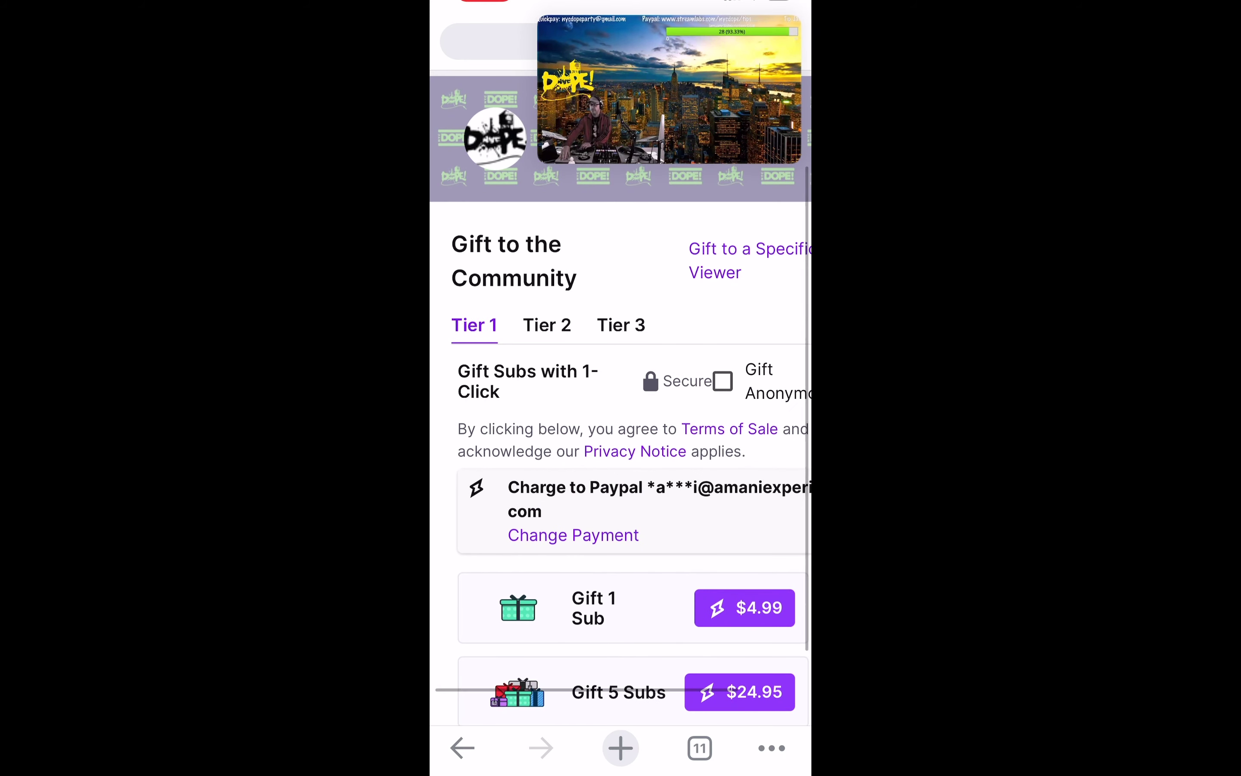
{"action": "scroll", "coordinate": [621, 401], "scroll_direction": "right", "scroll_amount": 1}
{"action": "left_click", "coordinate": [722, 267]}
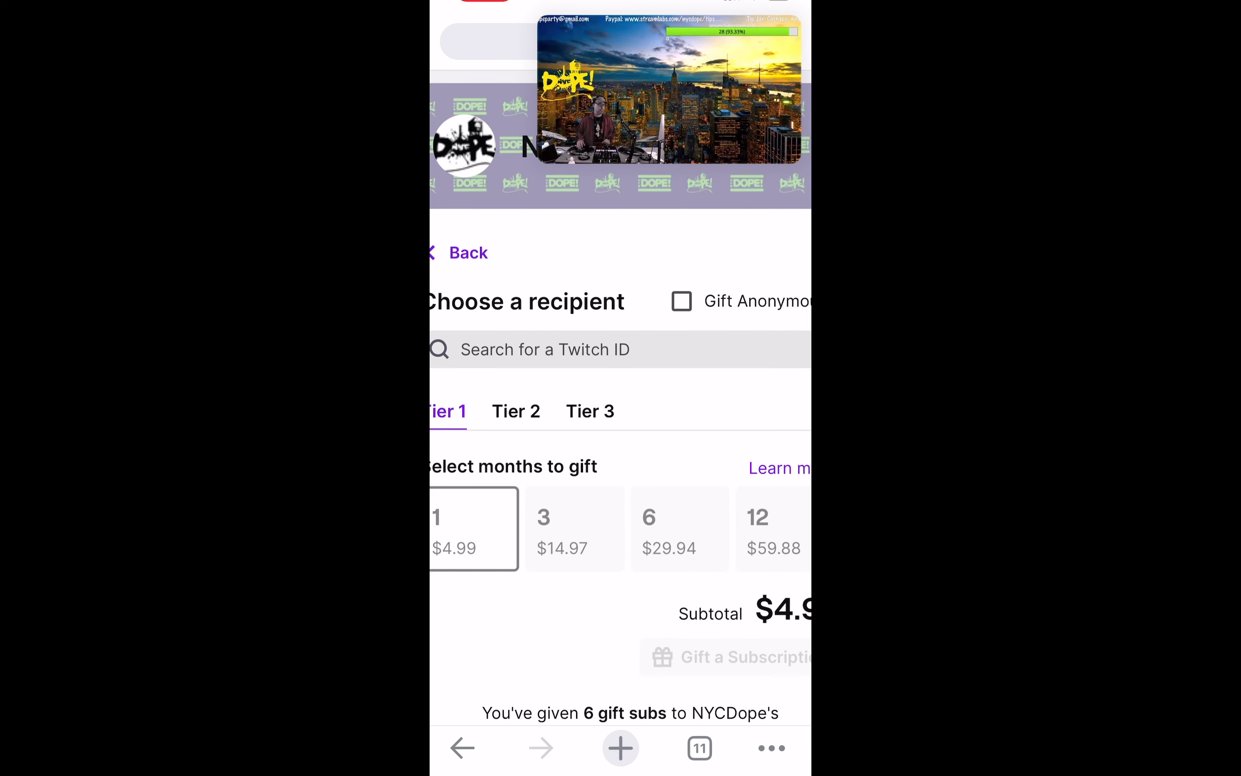
{"action": "scroll", "coordinate": [620, 401], "scroll_direction": "left", "scroll_amount": 1}
{"action": "left_click", "coordinate": [570, 339]}
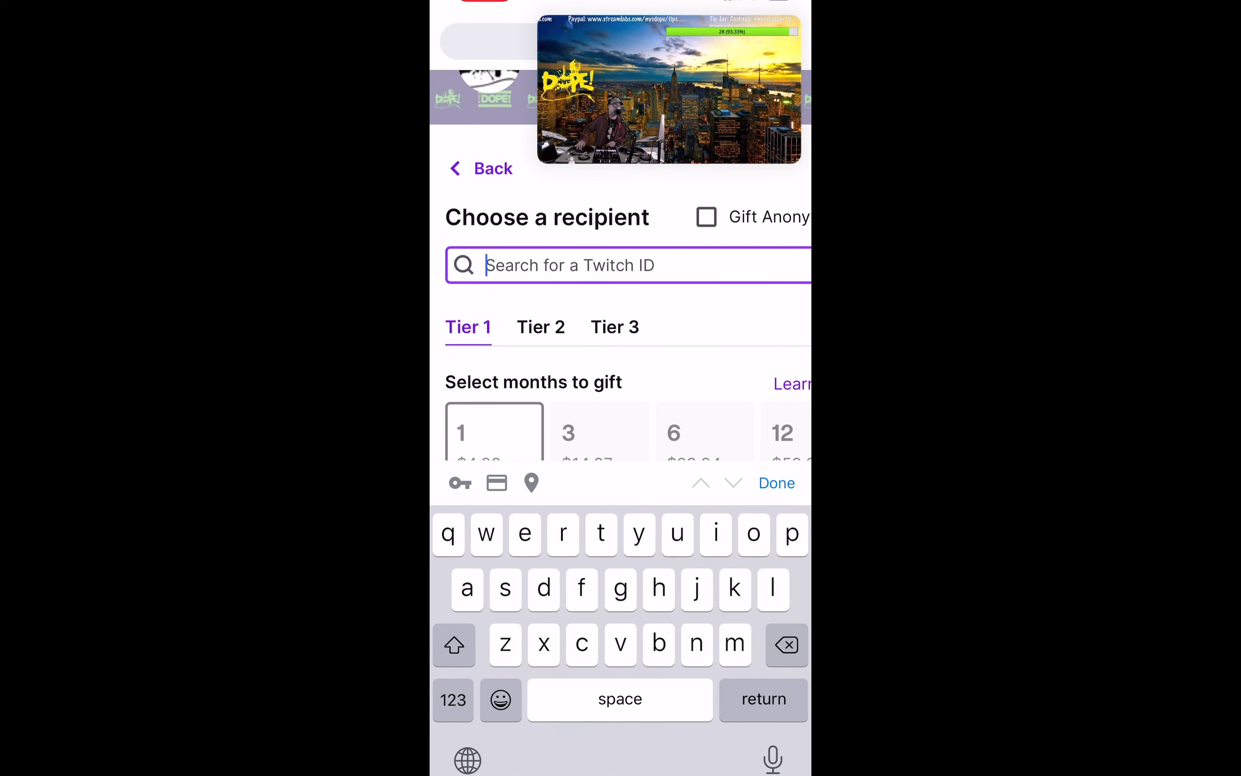
Enter the recipient's Twitch ID and pick them for the $4.99 one-month Tier 1 gift
{"action": "type", "text": "lonfo"}
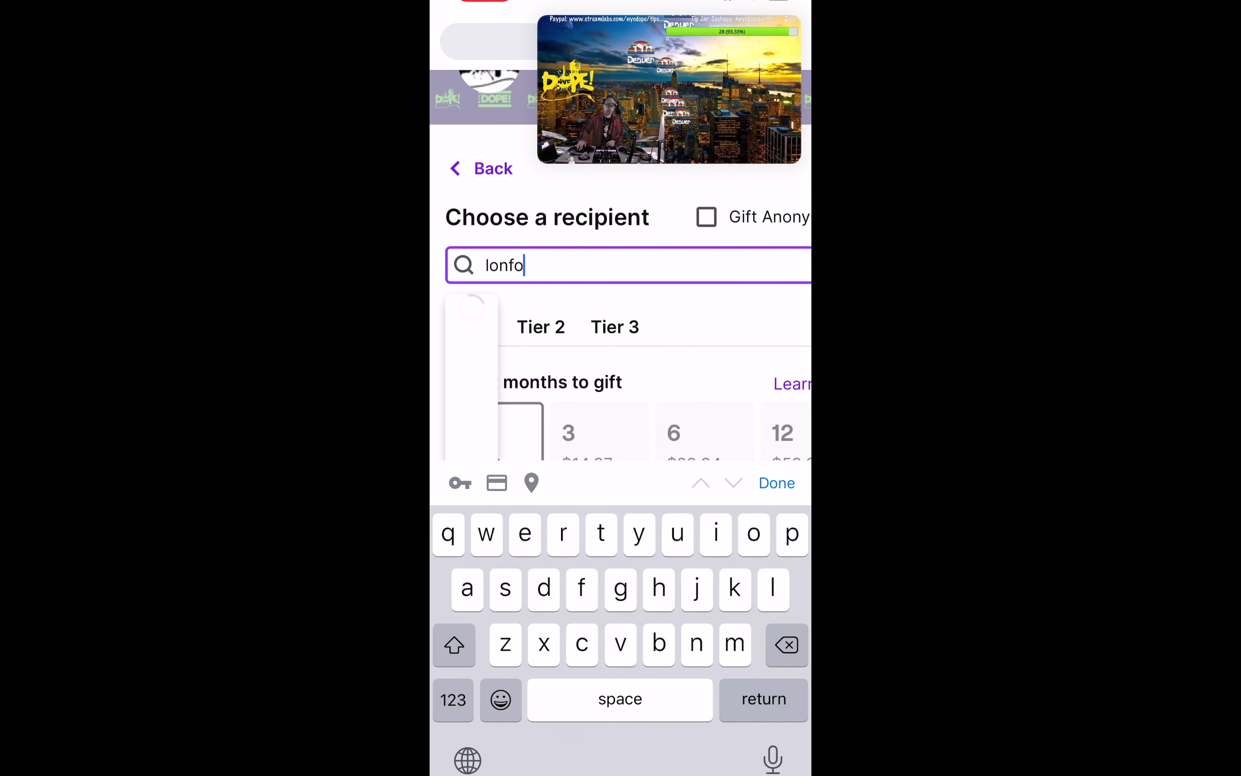
{"action": "key", "text": "BackSpace"}
{"action": "key", "text": "BackSpace"}
{"action": "key", "text": "BackSpace"}
{"action": "type", "text": "fon"}
{"action": "key", "text": "BackSpace"}
{"action": "key", "text": "BackSpace"}
{"action": "key", "text": "BackSpace"}
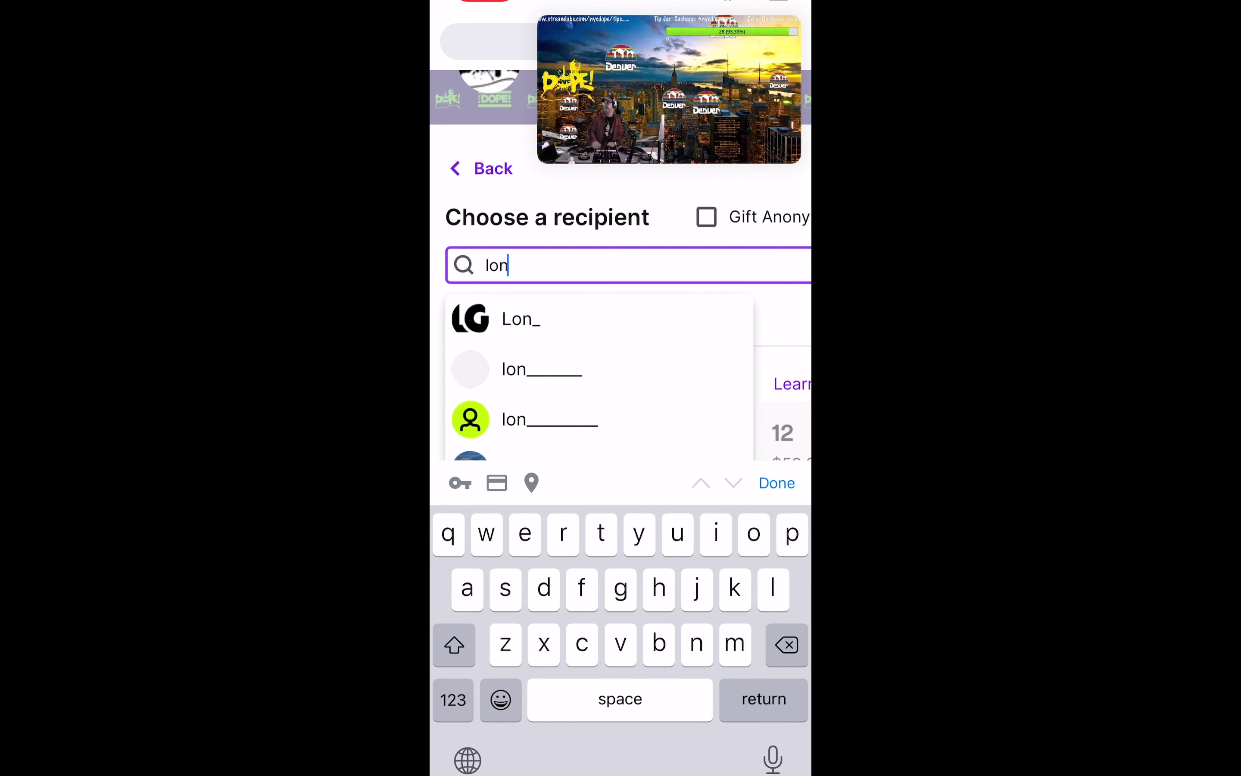
{"action": "type", "text": "don"}
{"action": "left_click", "coordinate": [453, 699]}
{"action": "left_click", "coordinate": [454, 644]}
{"action": "type", "text": "_mic"}
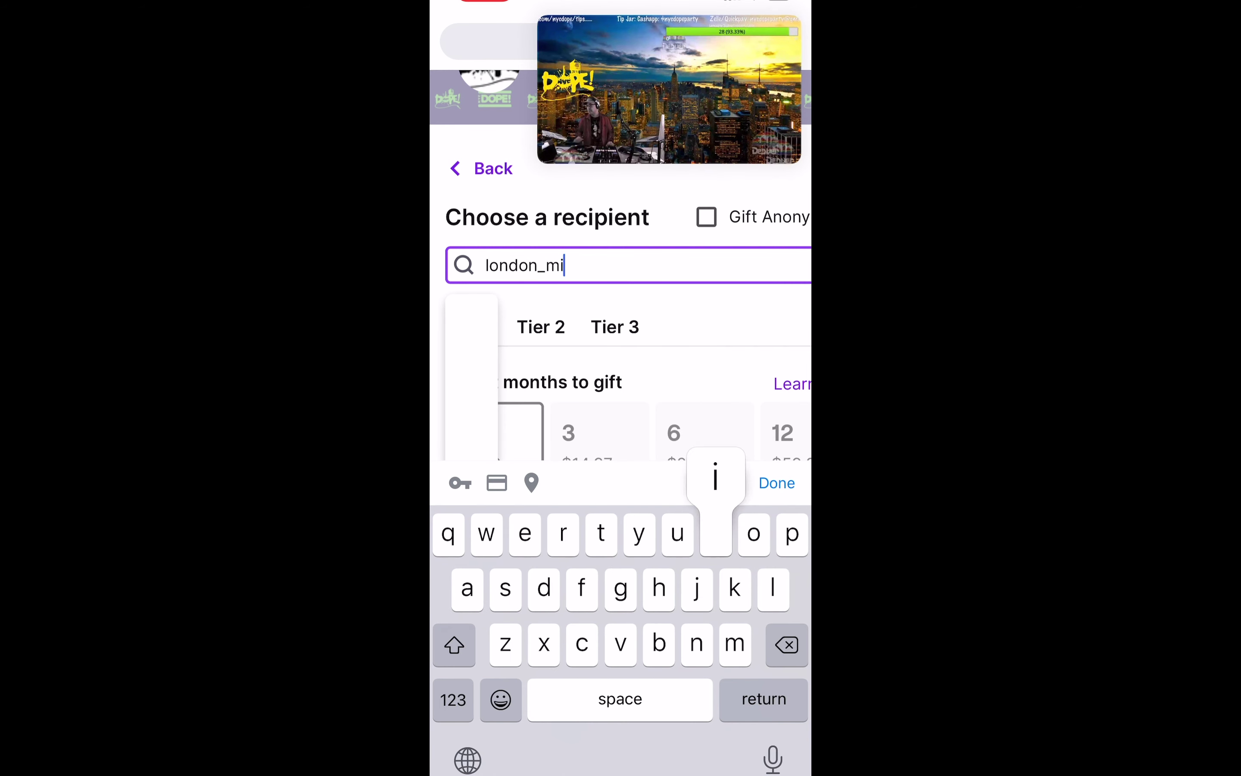
{"action": "left_click", "coordinate": [568, 318]}
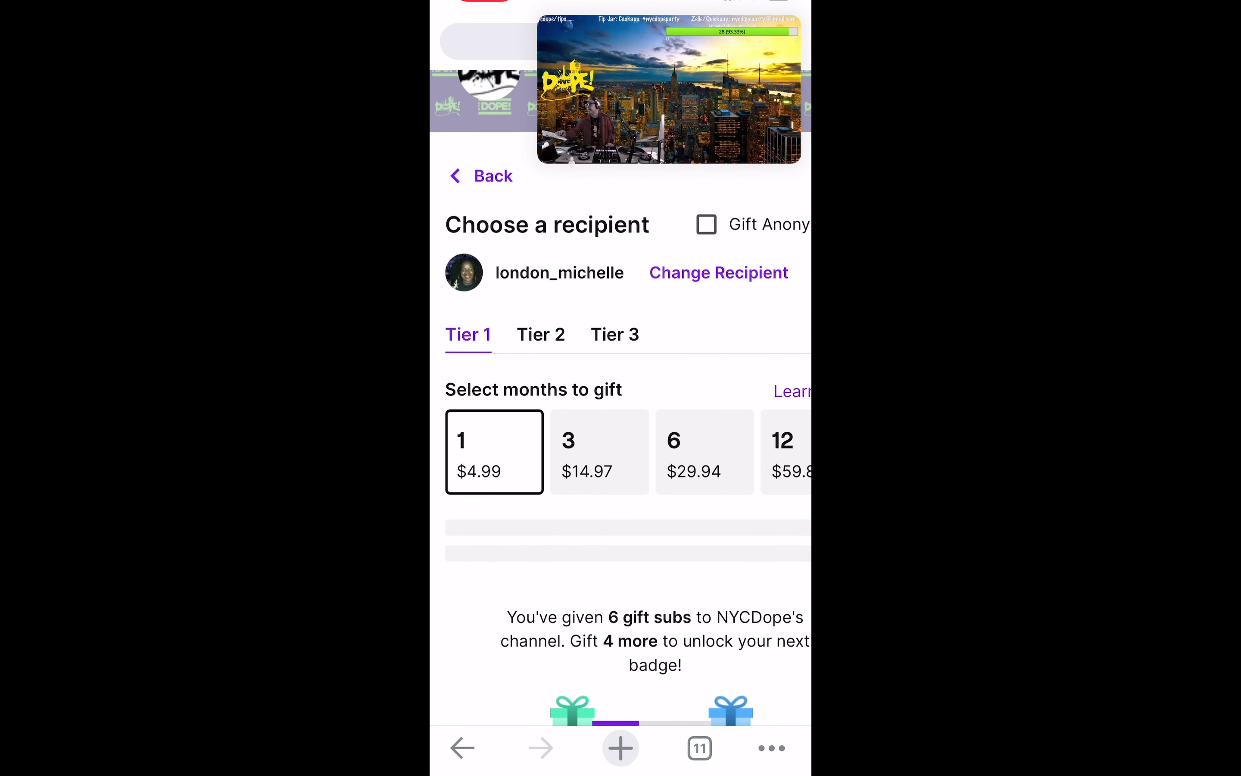
Buy the Tier 1 gift instantly, then return to the Twitch app stream to see the chat announcement
{"action": "scroll", "coordinate": [620, 410], "scroll_direction": "right", "scroll_amount": 2}
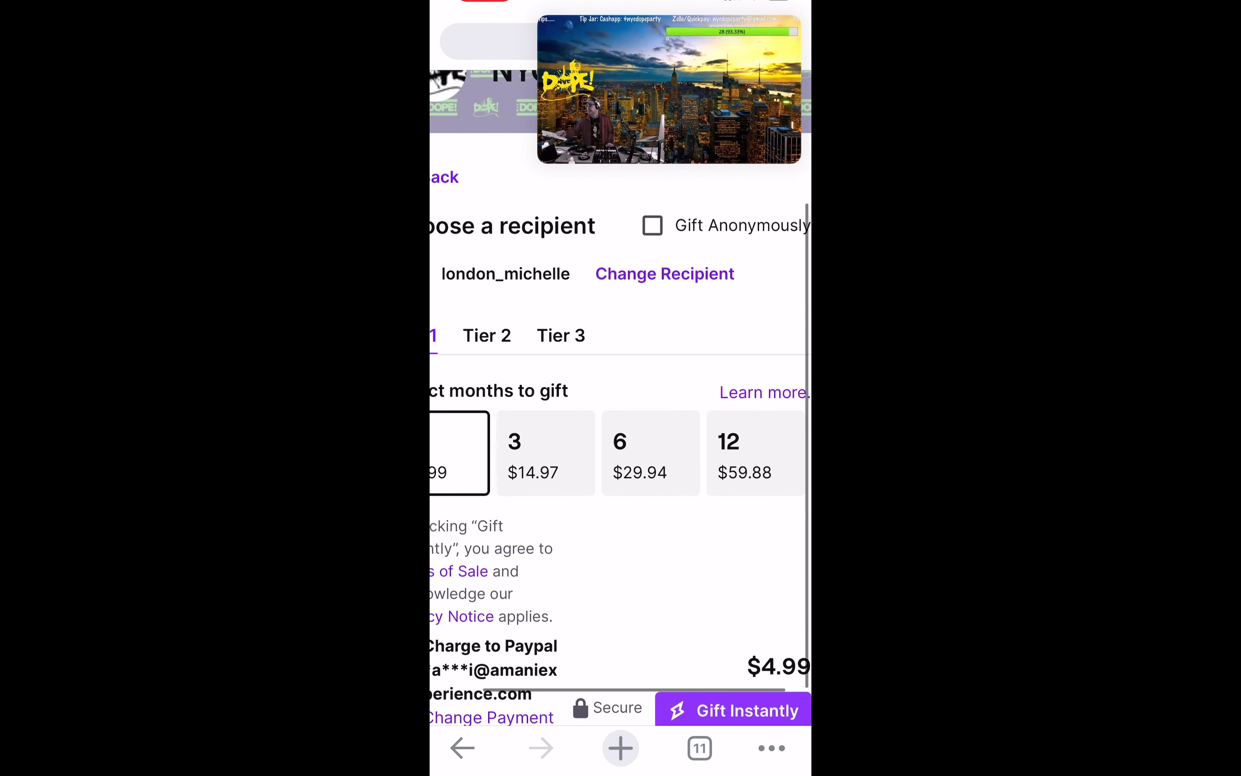
{"action": "scroll", "coordinate": [620, 411], "scroll_direction": "down", "scroll_amount": 3}
{"action": "left_click", "coordinate": [732, 600]}
{"action": "scroll", "coordinate": [621, 410], "scroll_direction": "down", "scroll_amount": 2}
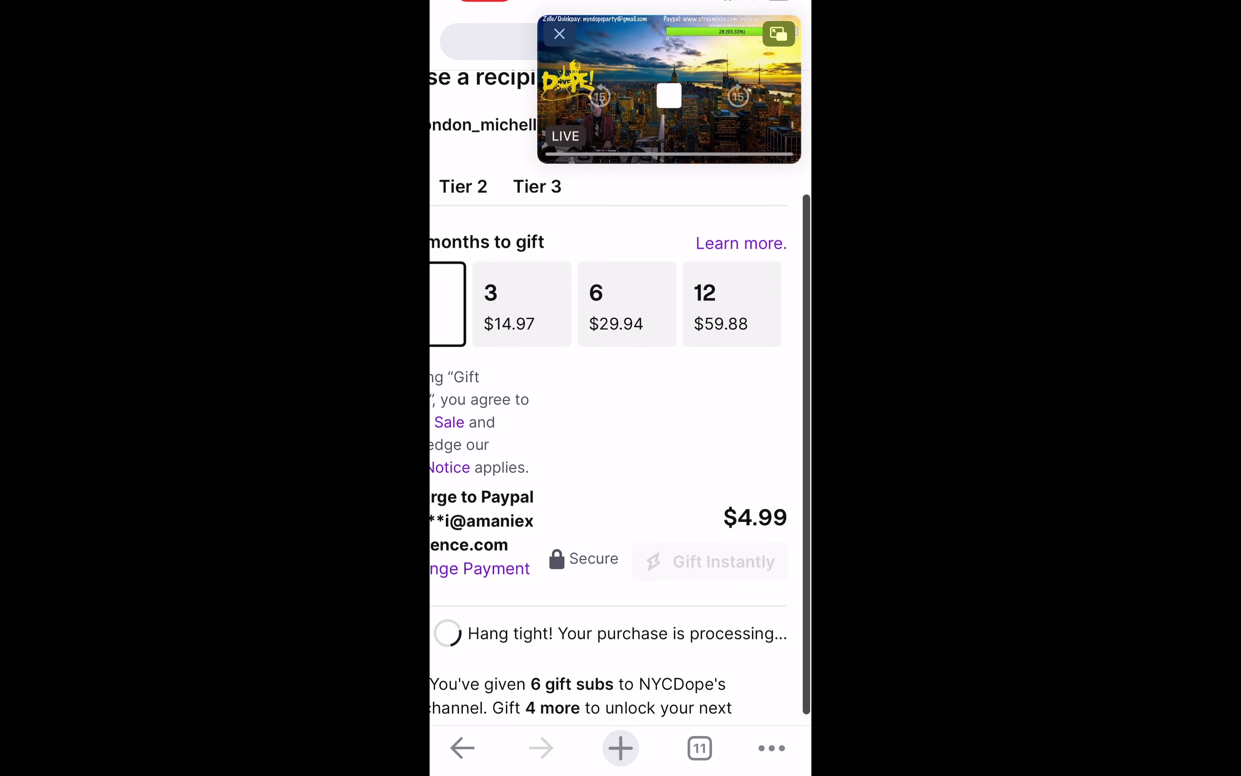
{"action": "left_click", "coordinate": [778, 34]}
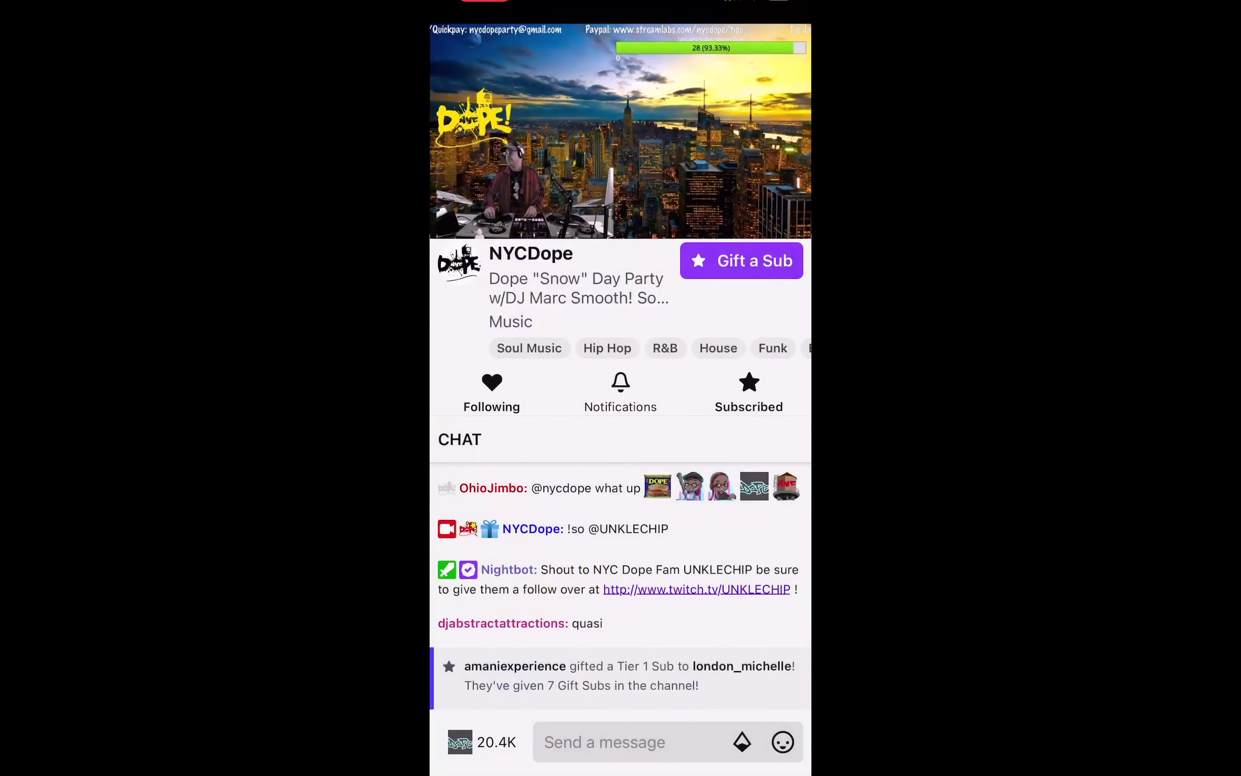